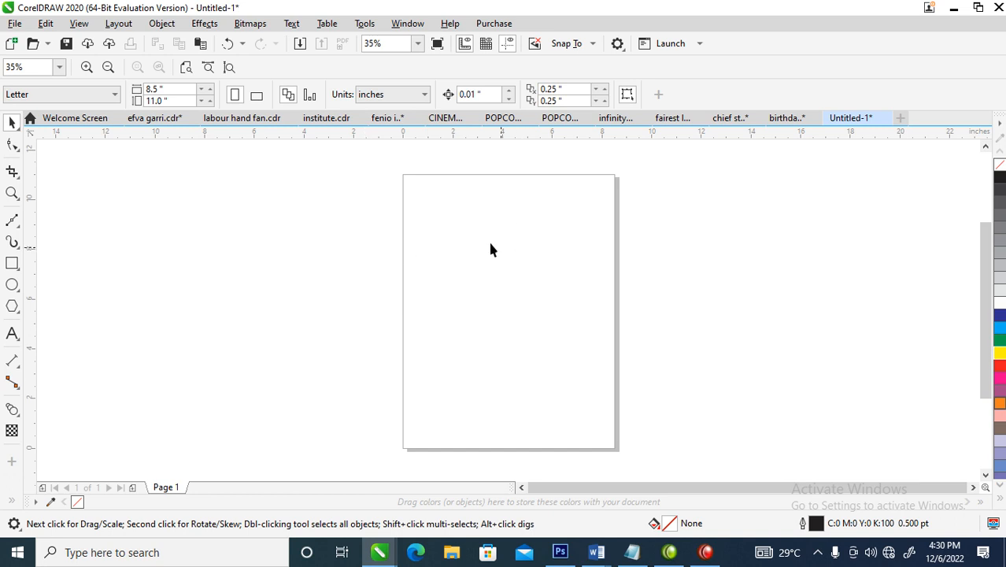
# Draw a circle about 5.7 inches in diameter on the page with the Ellipse tool
pyautogui.press('z')
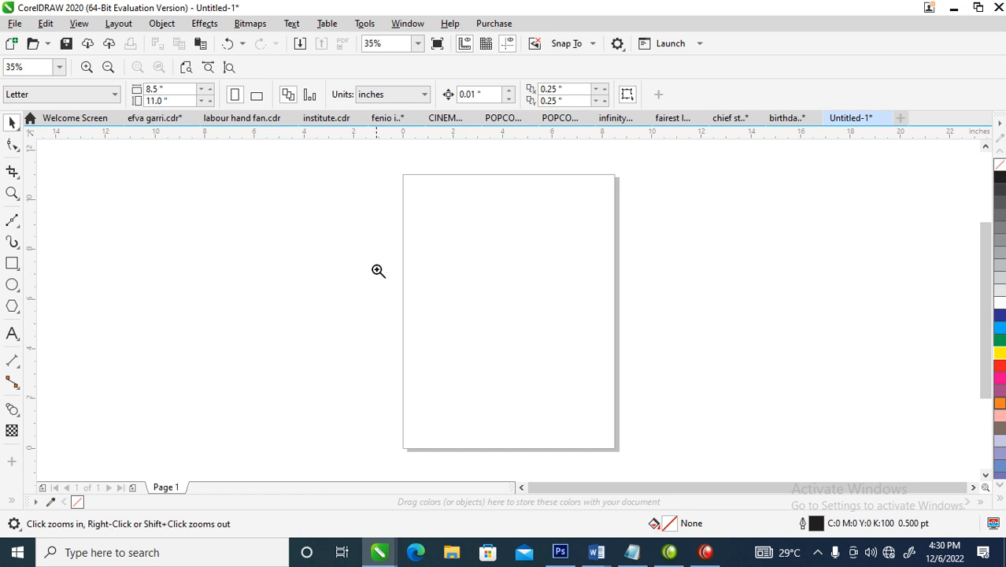
pyautogui.moveTo(347, 211); pyautogui.dragTo(751, 444)
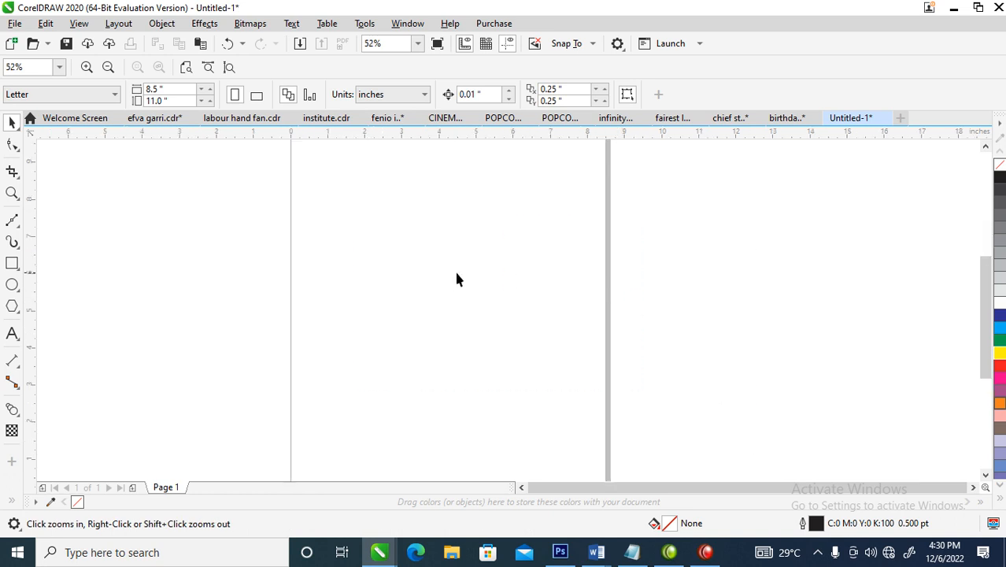
pyautogui.click(12, 286)
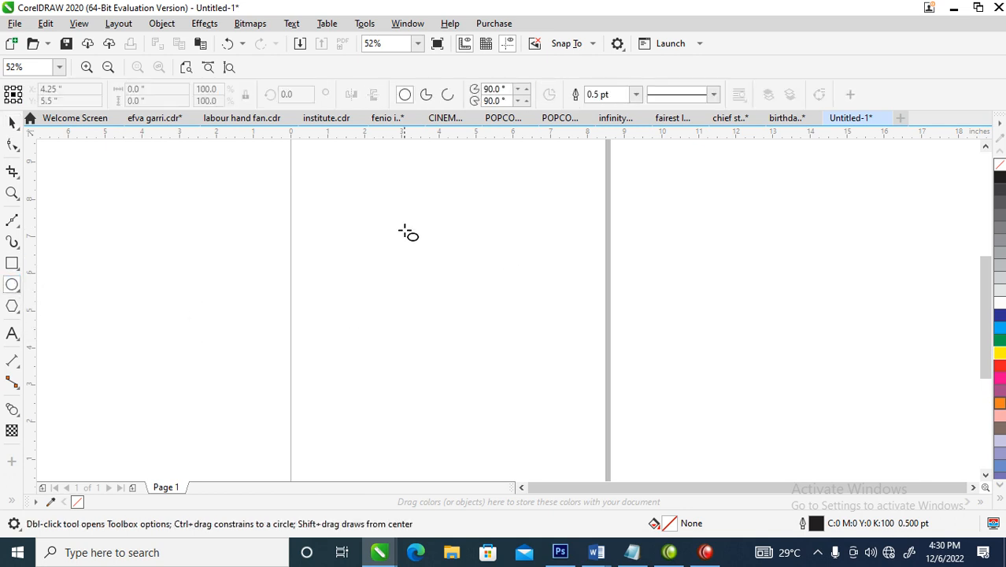
pyautogui.moveTo(315, 176); pyautogui.dragTo(522, 391)
pyautogui.press('space')
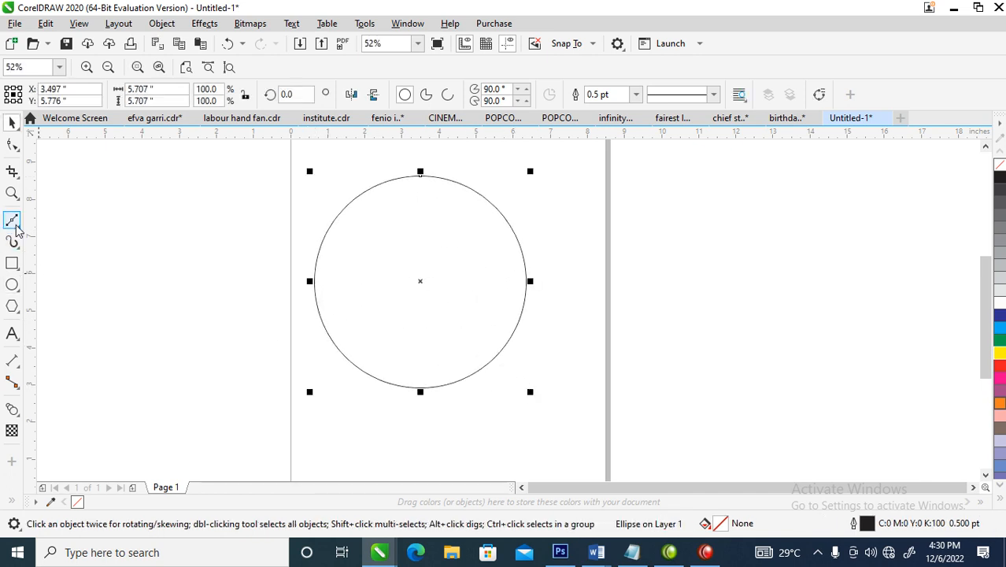
# Draw a vertical line about 7.7 inches long through the circle and centre-align the two objects with each other
pyautogui.click(12, 220)
pyautogui.click(424, 154)
pyautogui.click(425, 445)
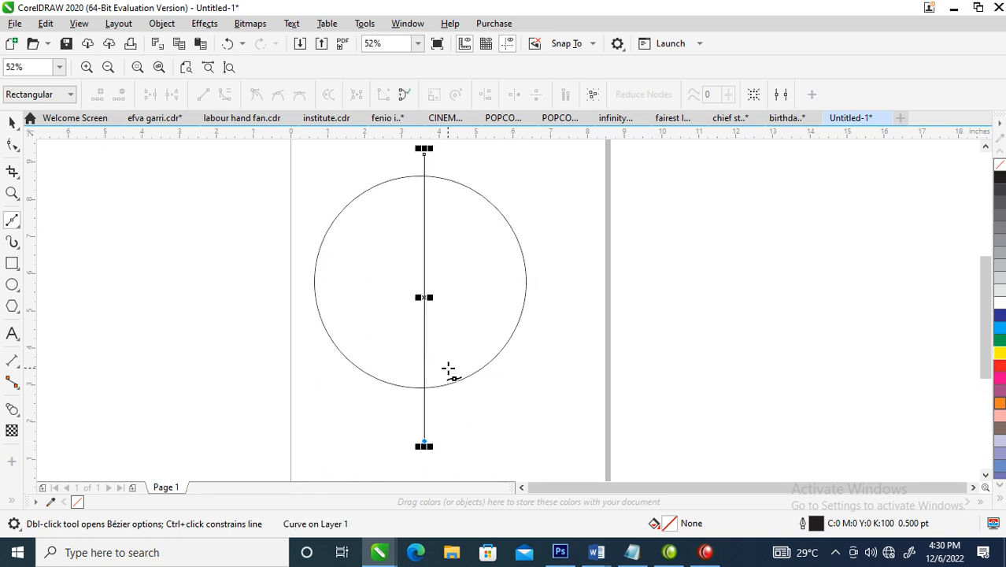
pyautogui.press('space')
pyautogui.hotkey('ctrl', 'a')
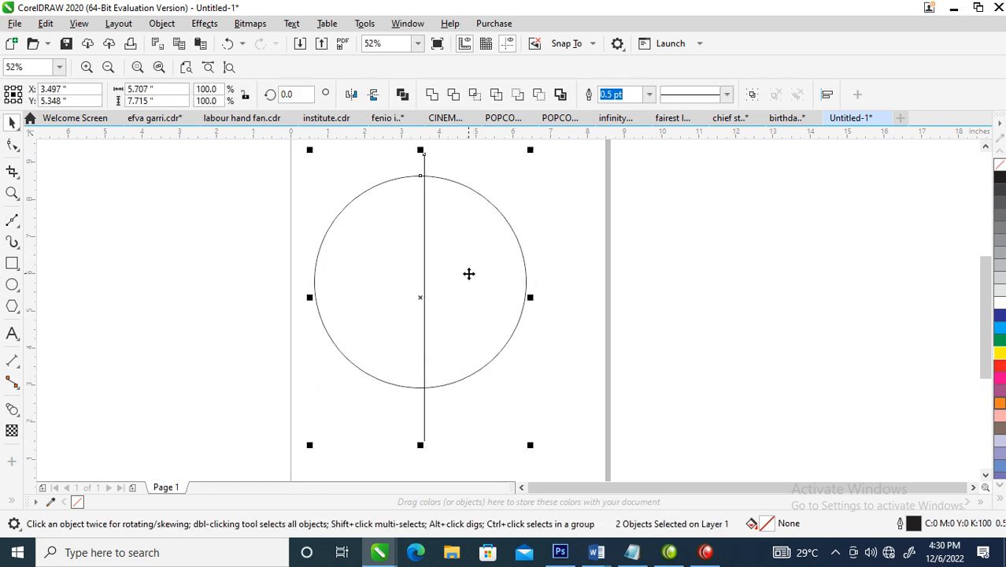
pyautogui.press('c')
pyautogui.press('e')
pyautogui.click(242, 245)
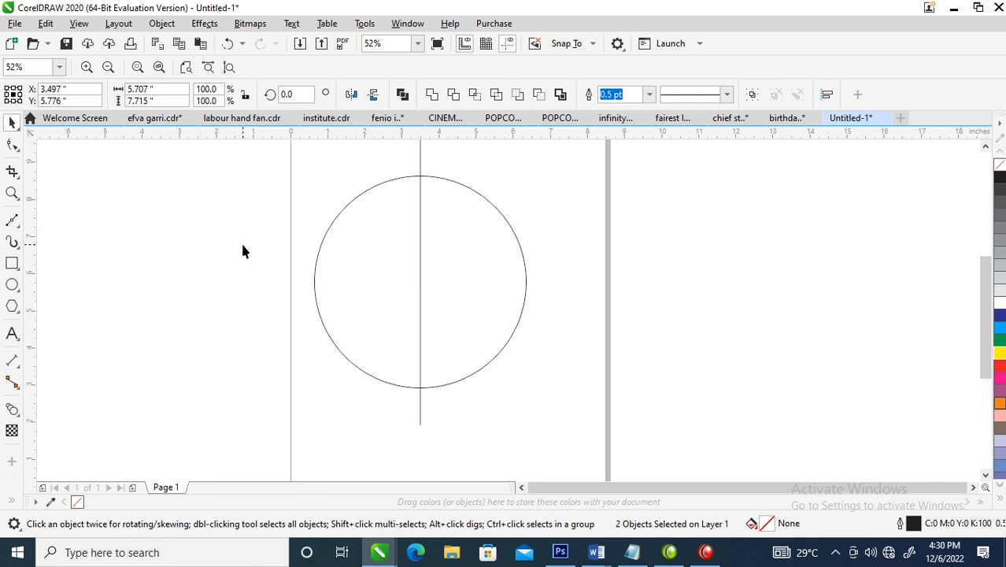
# Convert the circle to curves
pyautogui.rightClick(451, 205)
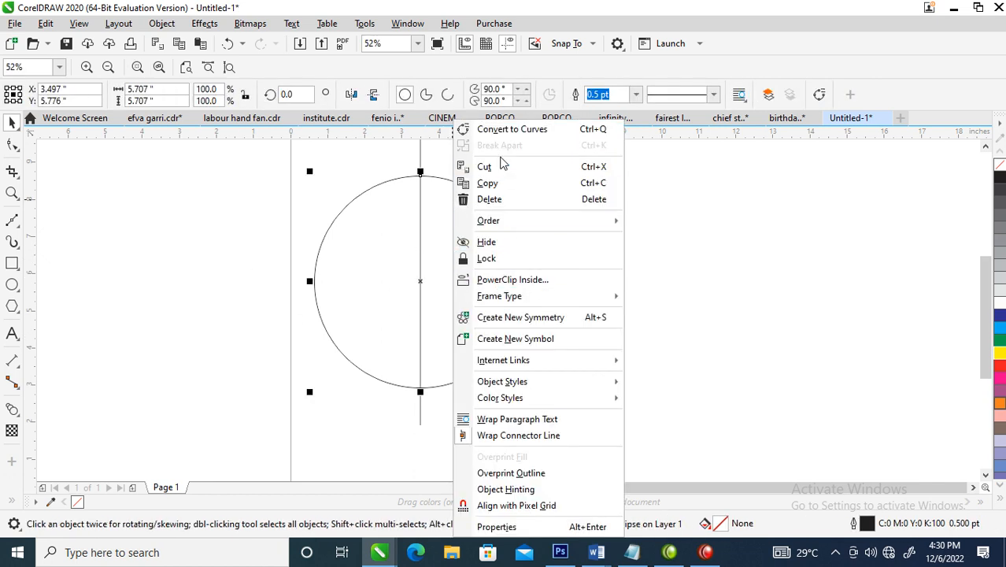
pyautogui.click(513, 133)
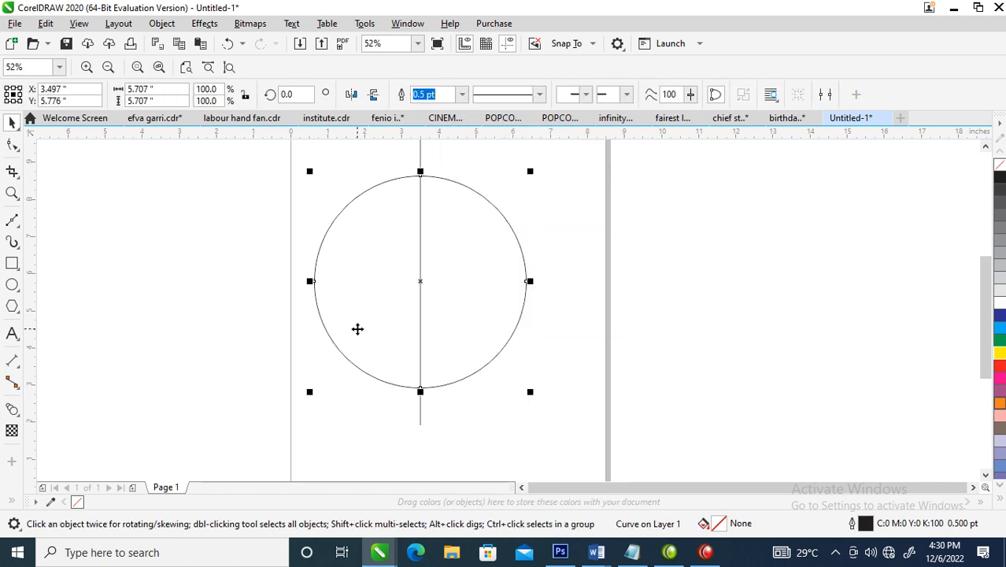
pyautogui.click(409, 369)
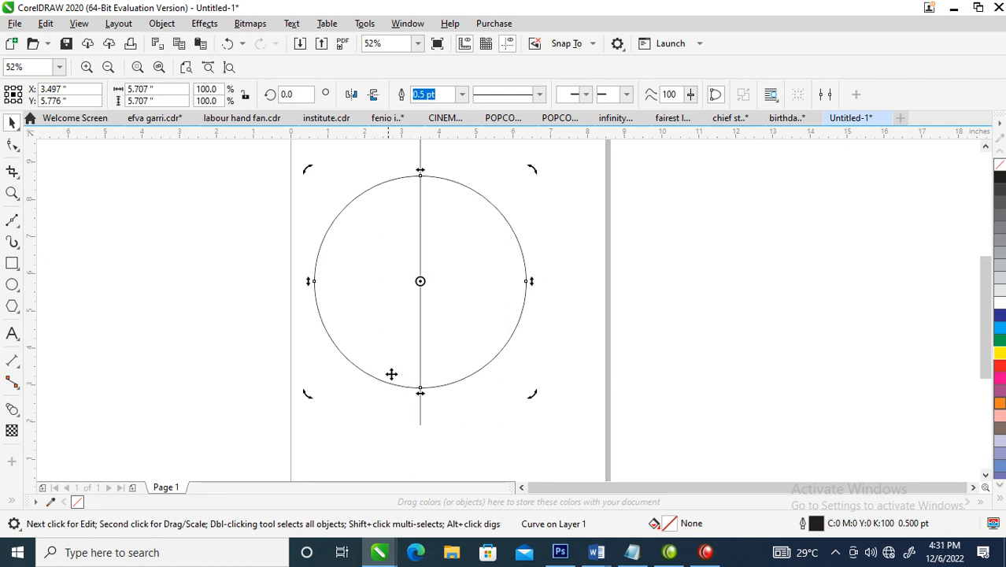
pyautogui.click(400, 387)
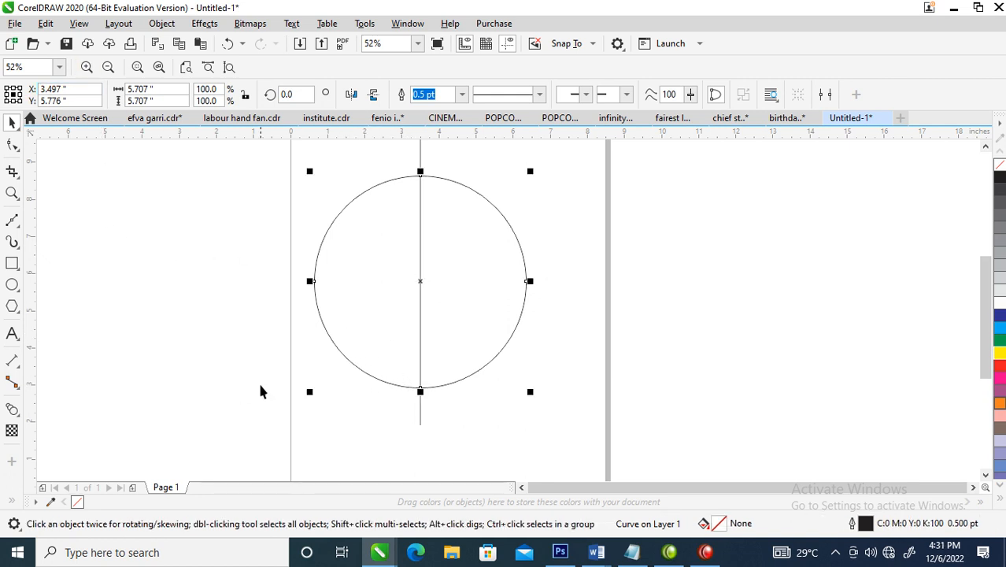
# Break the circle's curve at its leftmost node and delete the nodes there, leaving only the right half as an open arc
pyautogui.click(12, 145)
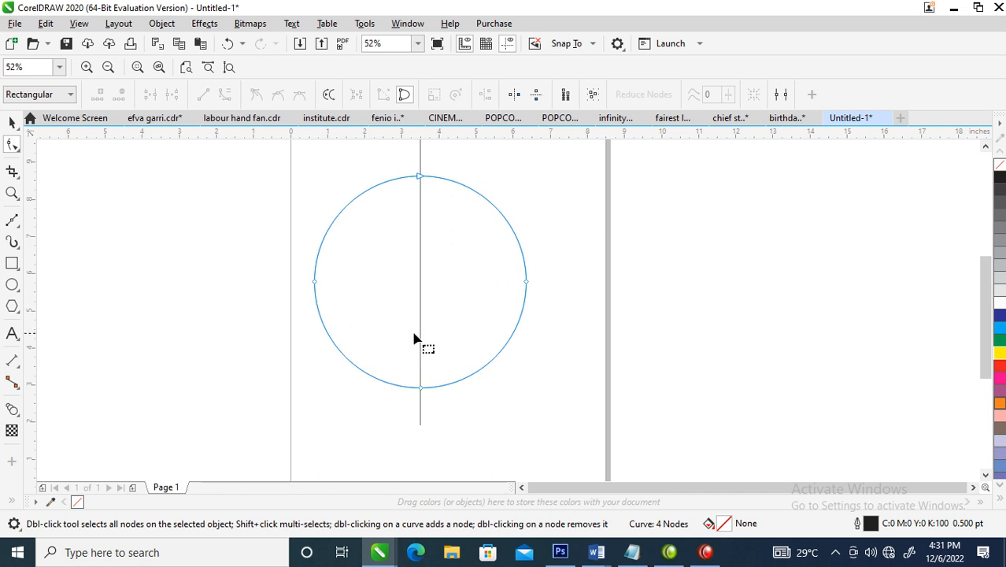
pyautogui.click(315, 282)
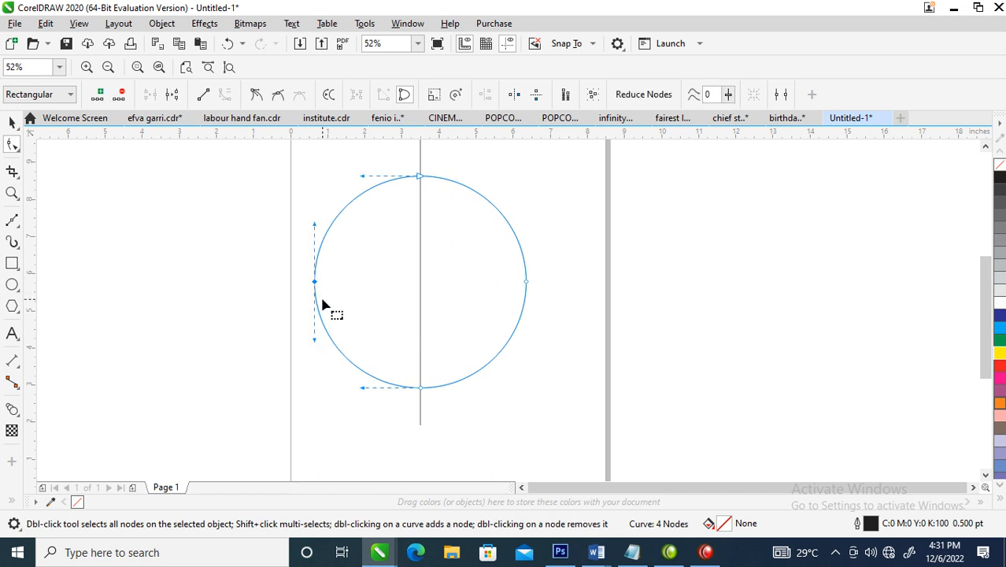
pyautogui.click(173, 95)
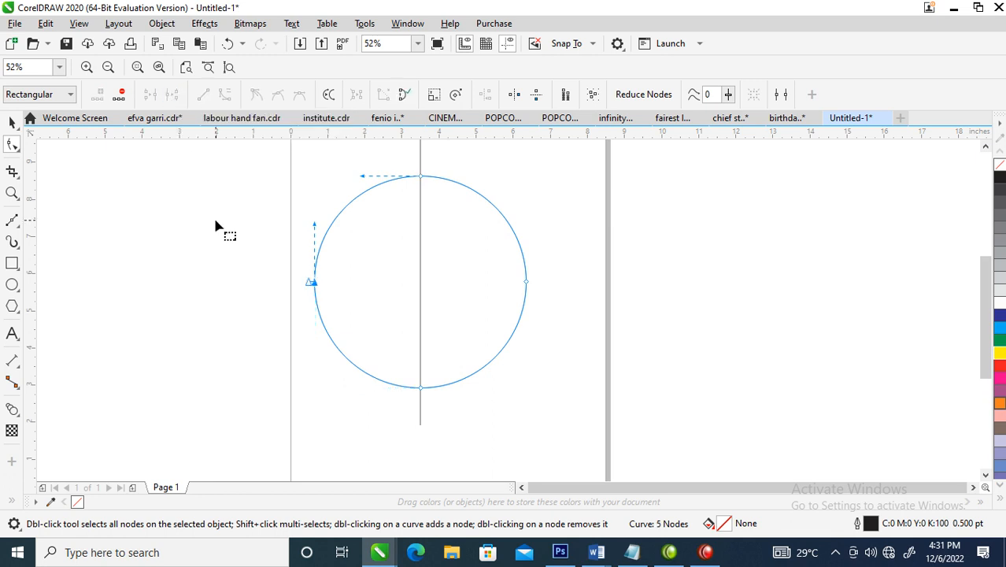
pyautogui.doubleClick(313, 286)
pyautogui.doubleClick(312, 286)
pyautogui.press('space')
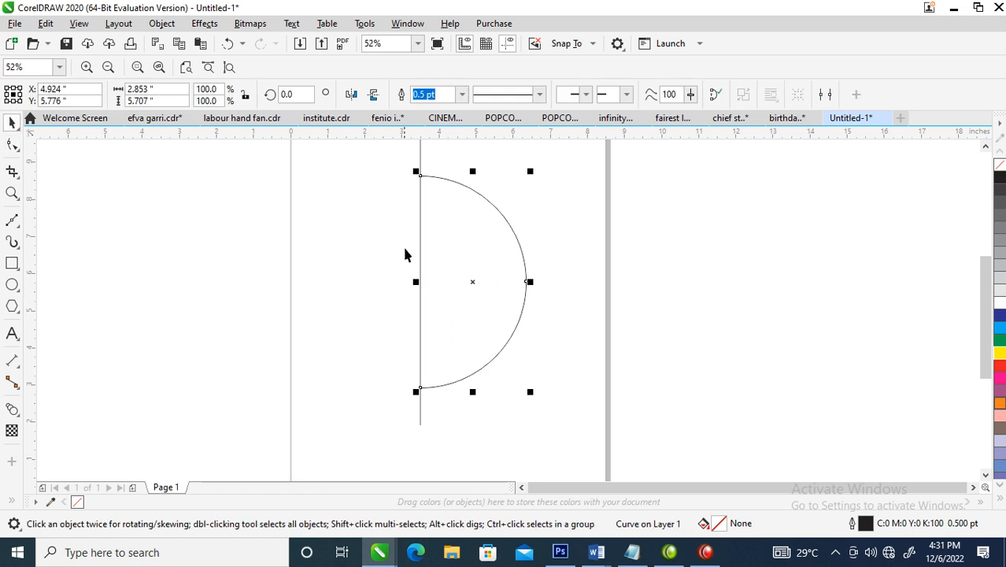
# Move the vertical line off the page to the left, and shorten the arc's upper end by adding a node and removing the end node
pyautogui.moveTo(420, 240); pyautogui.dragTo(213, 285)
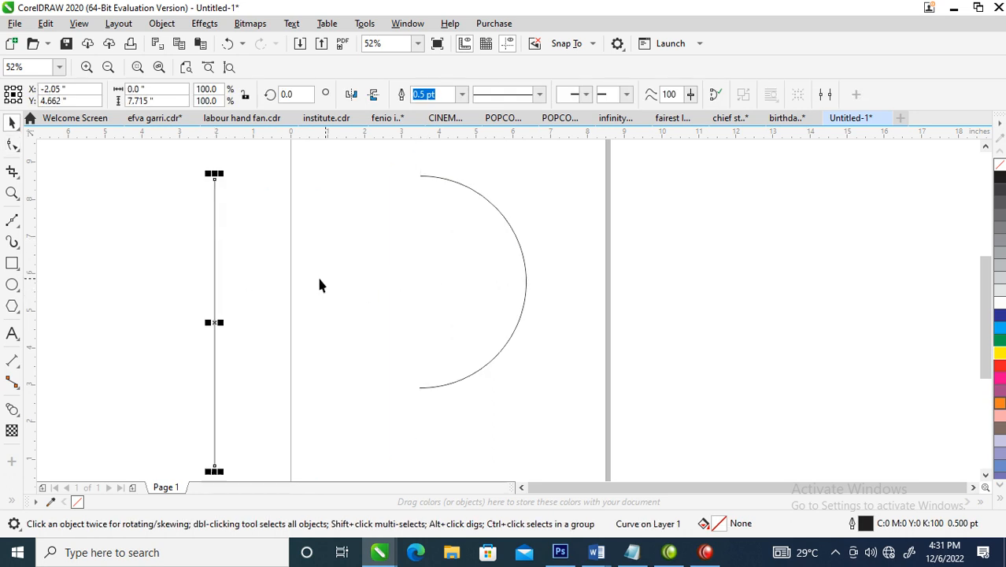
pyautogui.click(450, 185)
pyautogui.press('F10')
pyautogui.doubleClick(450, 181)
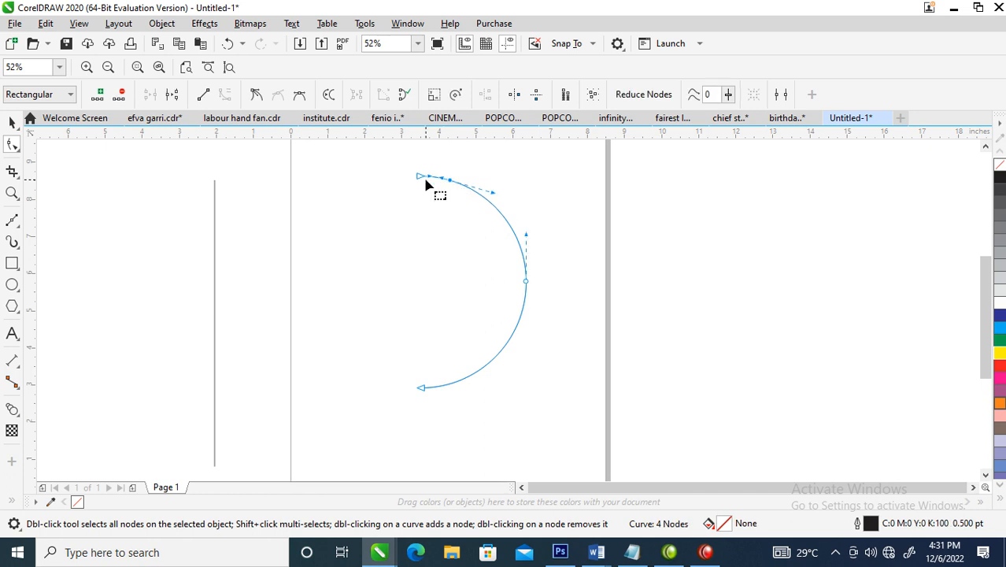
pyautogui.press('space')
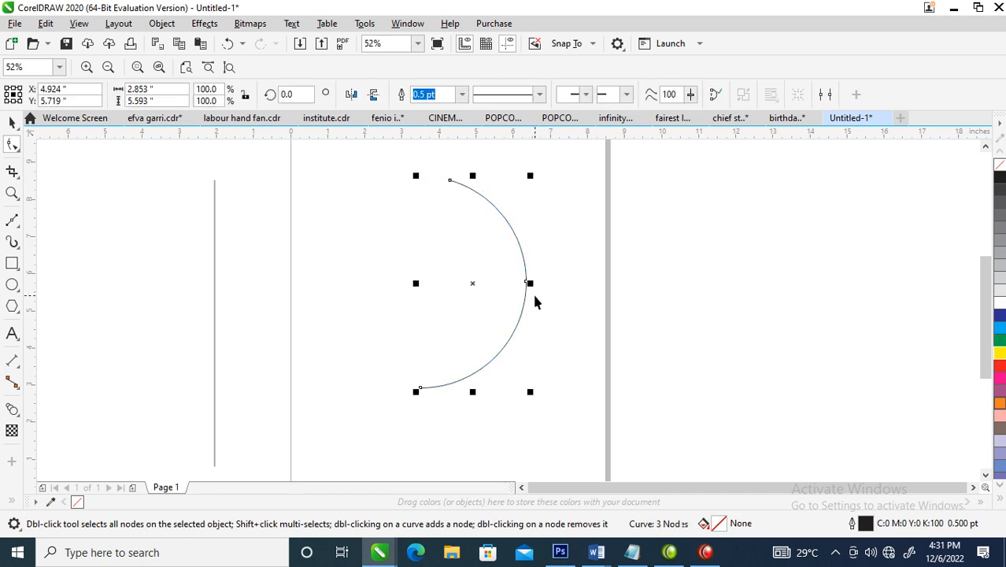
# Draw a small square about 0.61 inch wide to the right of the page's upper edge
pyautogui.scroll(-2, 533, 297)
pyautogui.press('z')
pyautogui.moveTo(332, 161); pyautogui.dragTo(685, 319)
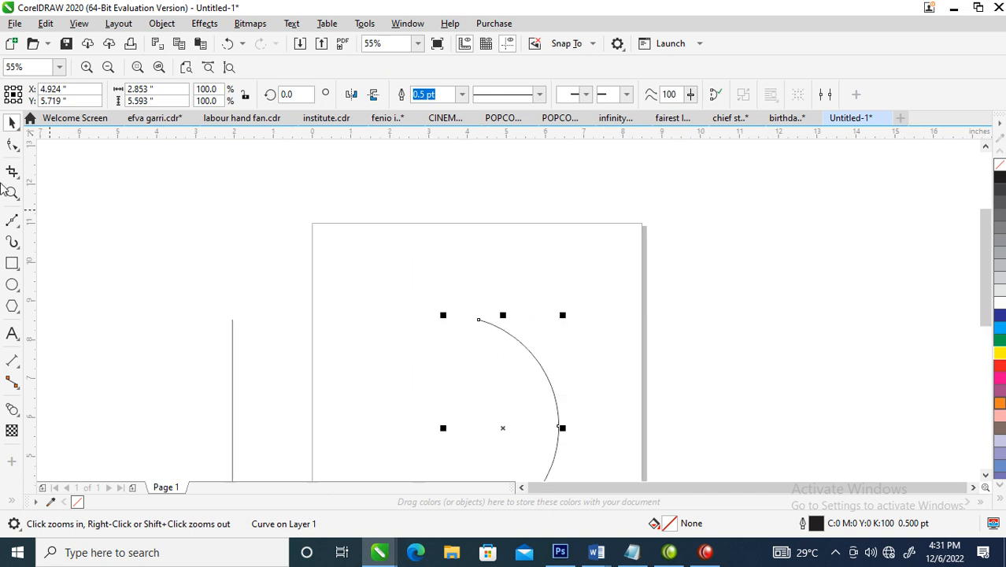
pyautogui.click(12, 263)
pyautogui.moveTo(685, 247); pyautogui.dragTo(709, 264)
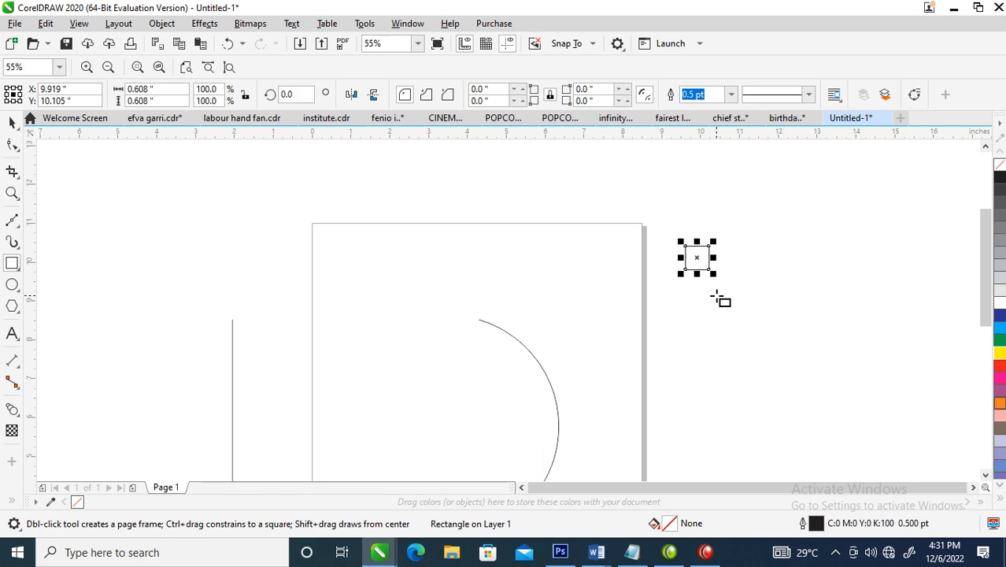
pyautogui.press('z')
pyautogui.moveTo(648, 221); pyautogui.dragTo(842, 354)
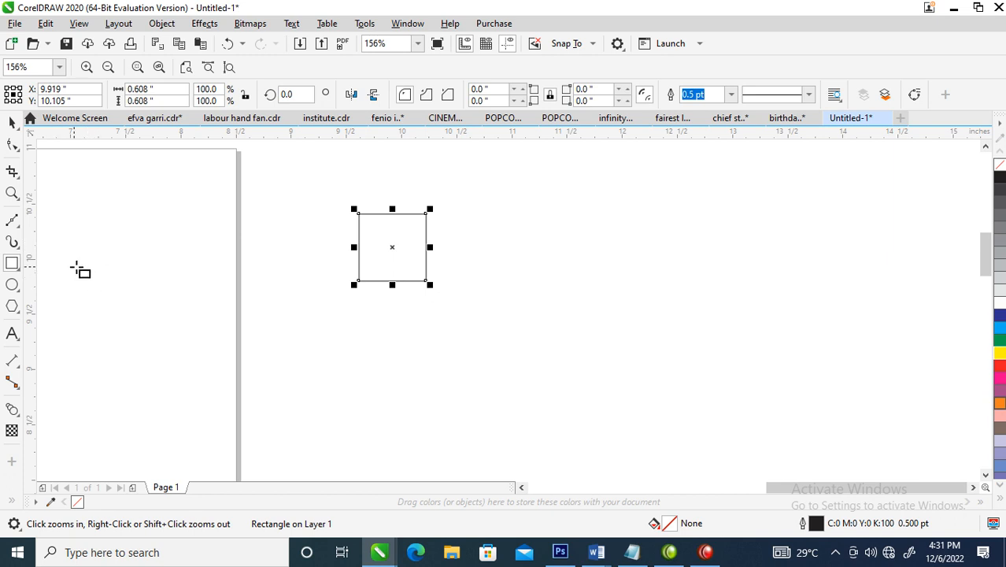
# Convert the small square to curves and delete its lower-left and upper-right nodes to collapse it into a diagonal
pyautogui.rightClick(392, 250)
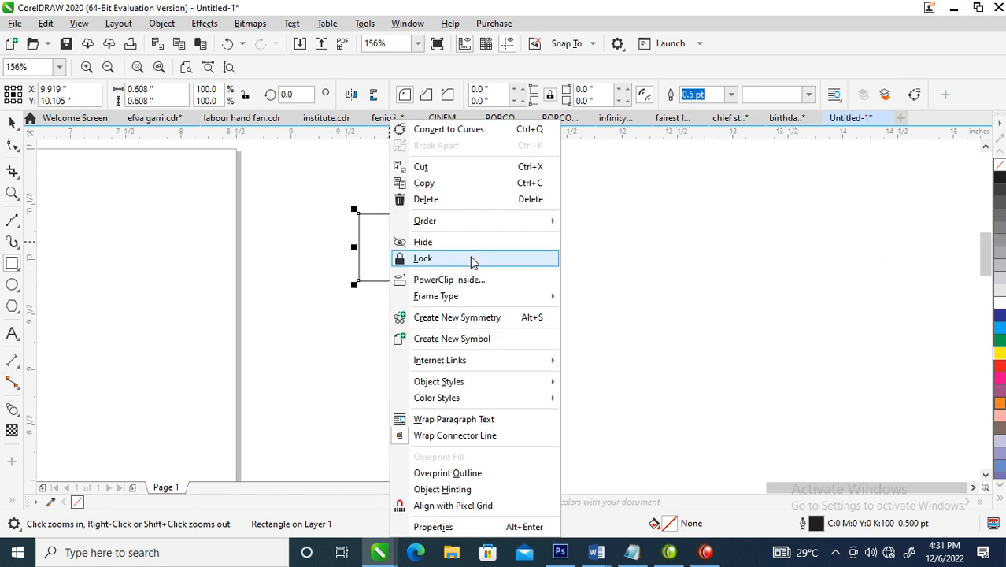
pyautogui.click(455, 130)
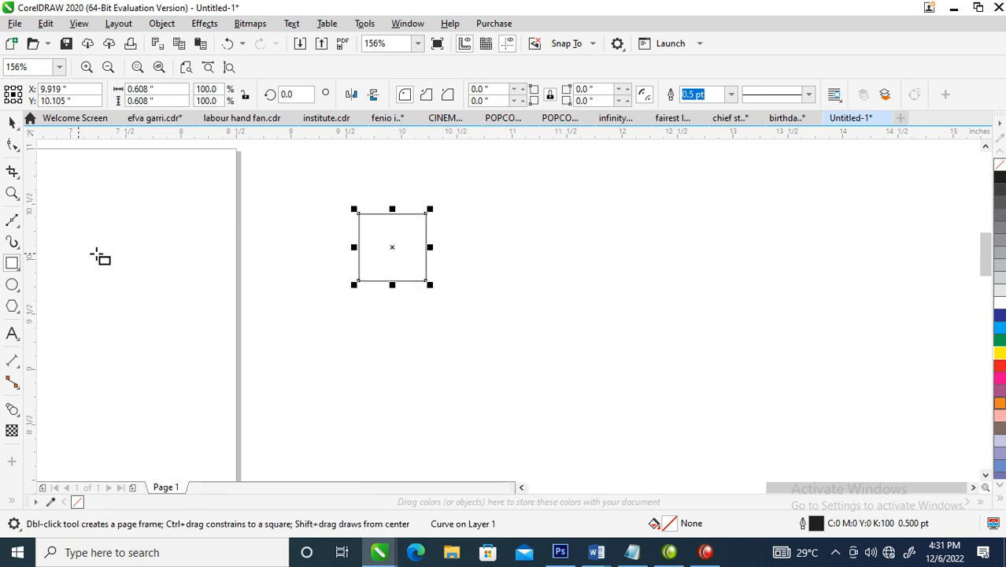
pyautogui.click(10, 146)
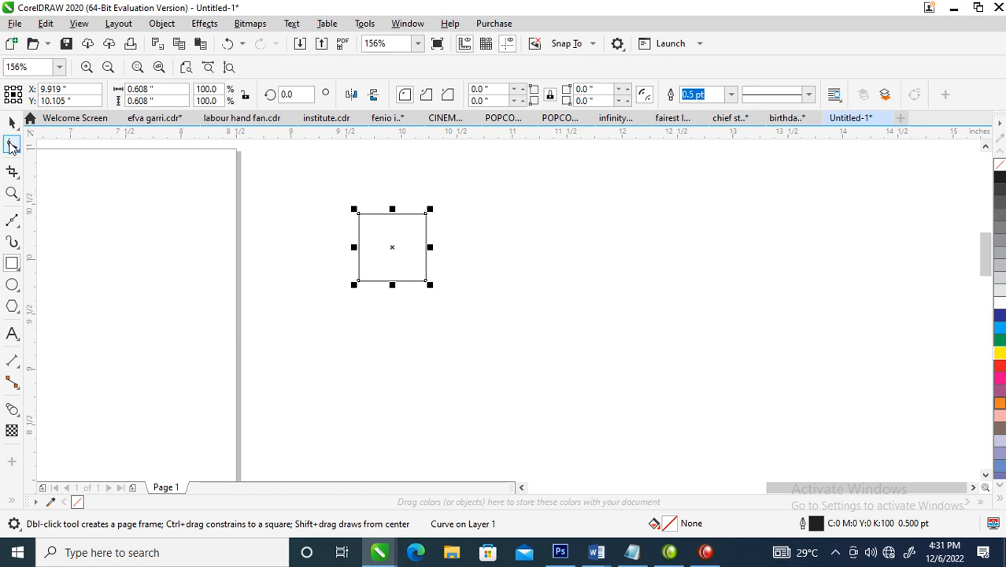
pyautogui.doubleClick(358, 281)
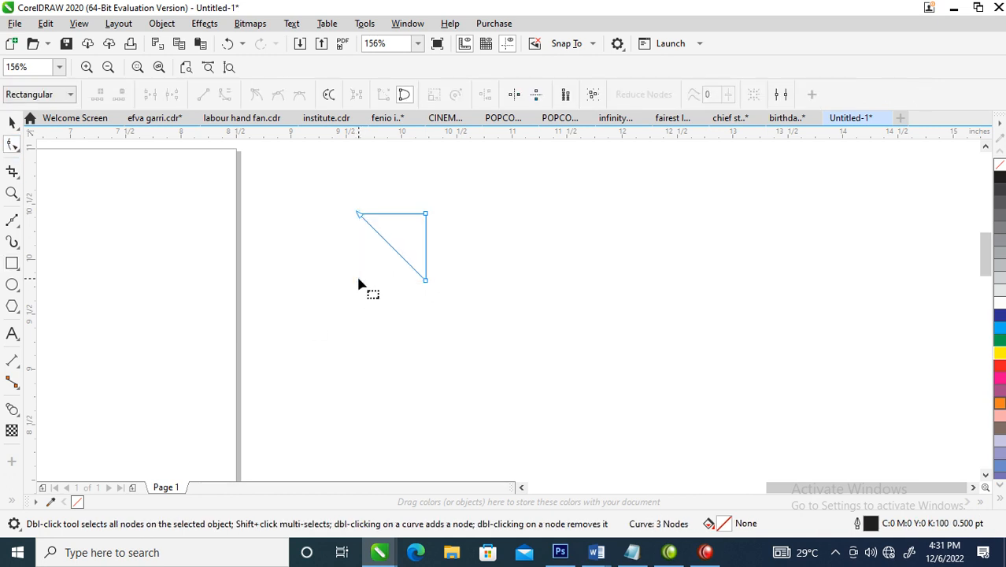
pyautogui.doubleClick(426, 215)
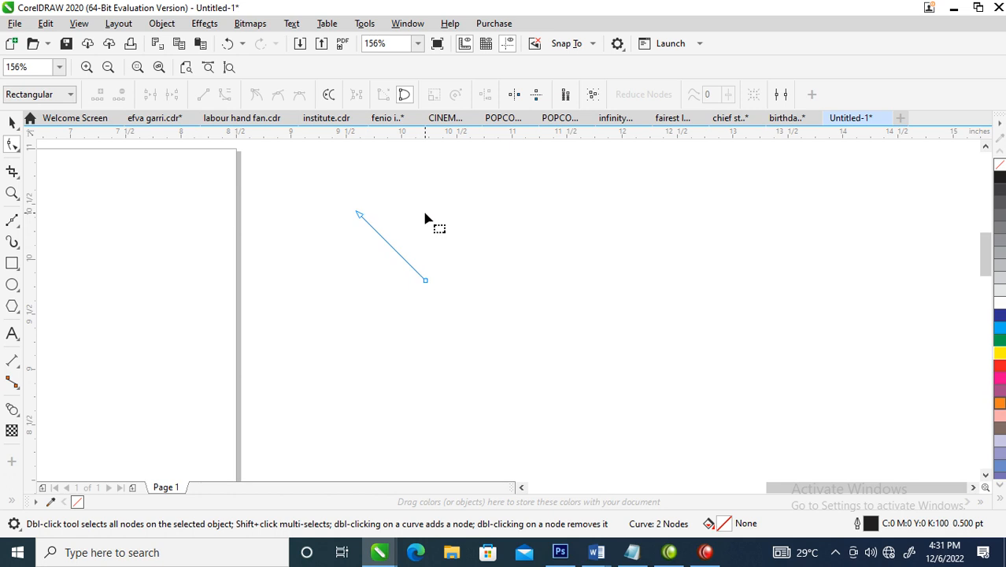
# Convert both diagonal segments to curves and bow them outward in opposite directions to form a leaf shape
pyautogui.rightClick(390, 246)
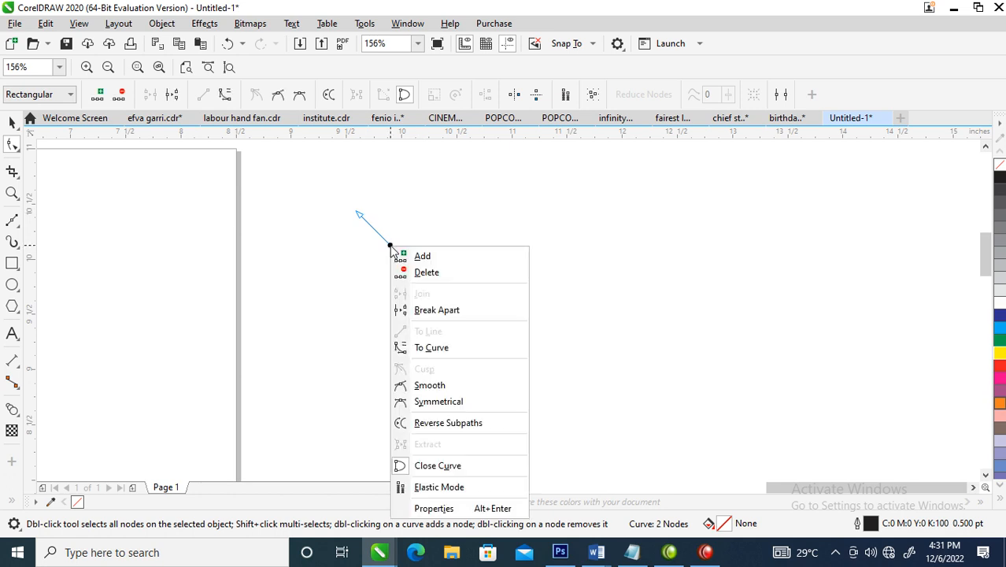
pyautogui.click(438, 349)
pyautogui.moveTo(394, 248); pyautogui.dragTo(406, 230)
pyautogui.click(387, 244)
pyautogui.rightClick(387, 244)
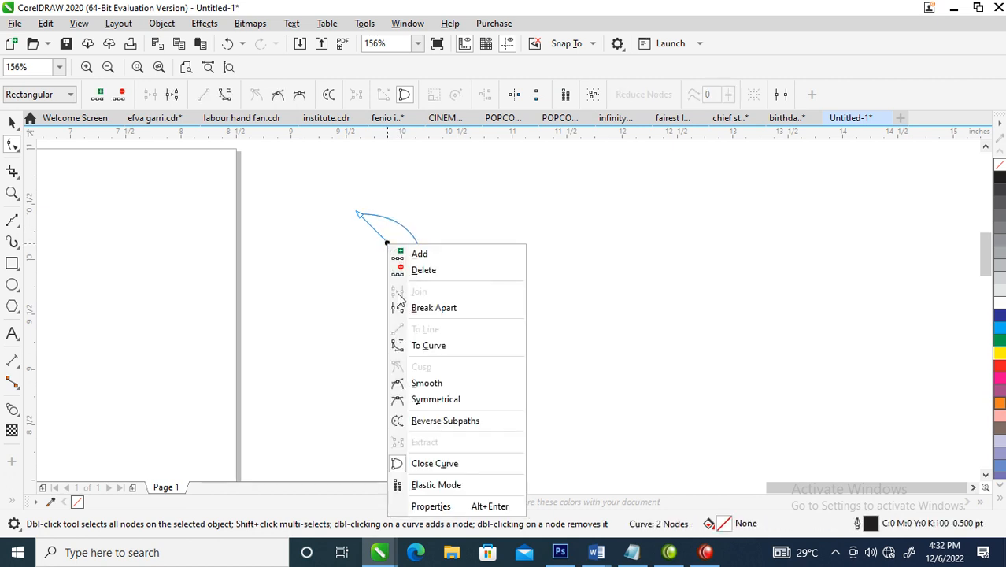
pyautogui.click(428, 346)
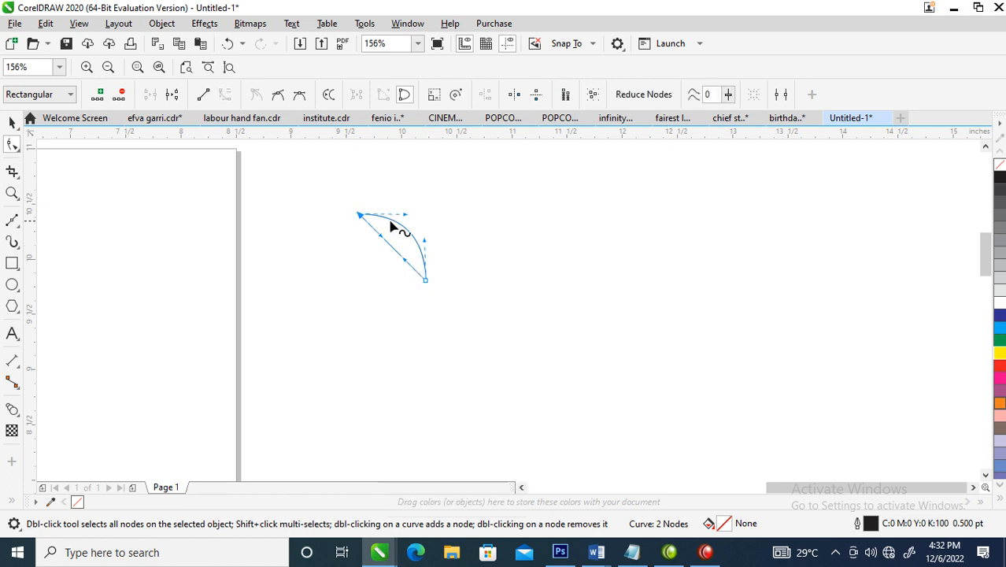
pyautogui.moveTo(388, 245); pyautogui.dragTo(383, 264)
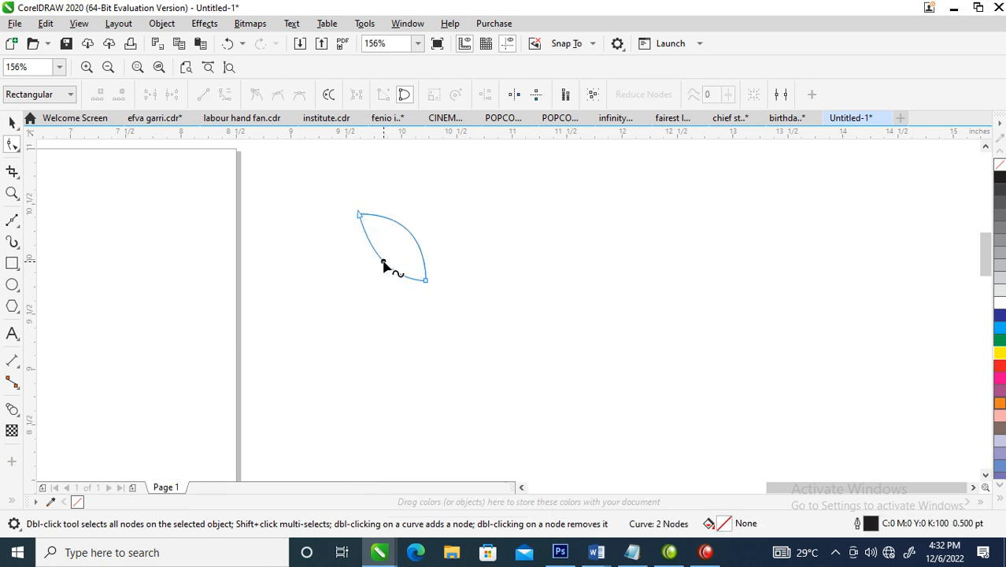
pyautogui.press('space')
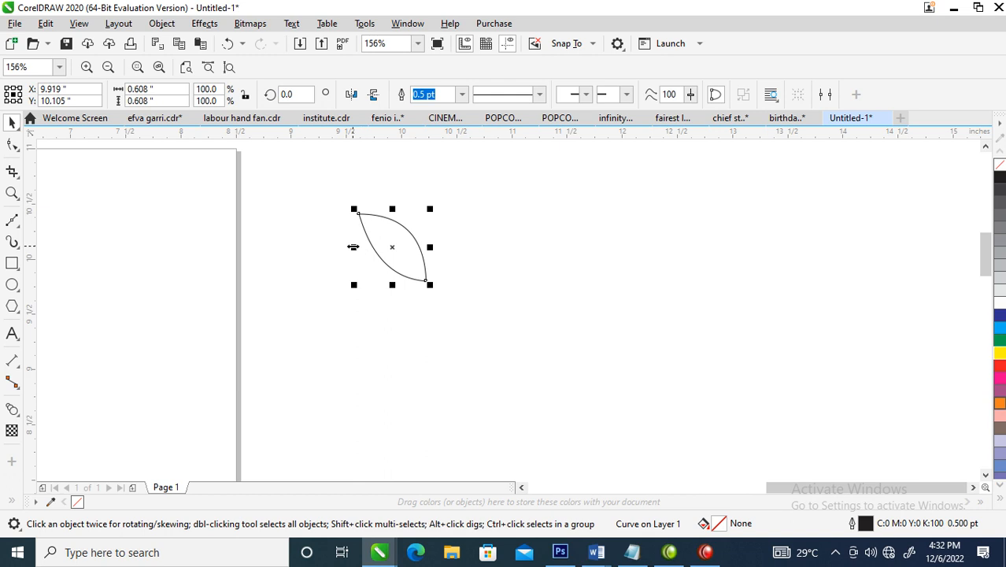
# Rotate the leaf counterclockwise by about 6.4 degrees
pyautogui.click(402, 223)
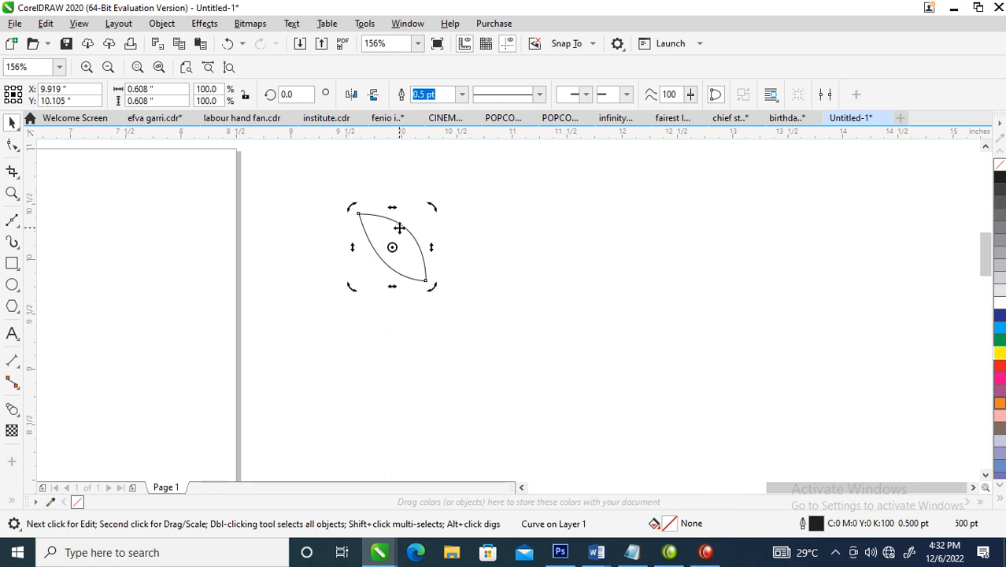
pyautogui.moveTo(433, 208); pyautogui.dragTo(432, 198)
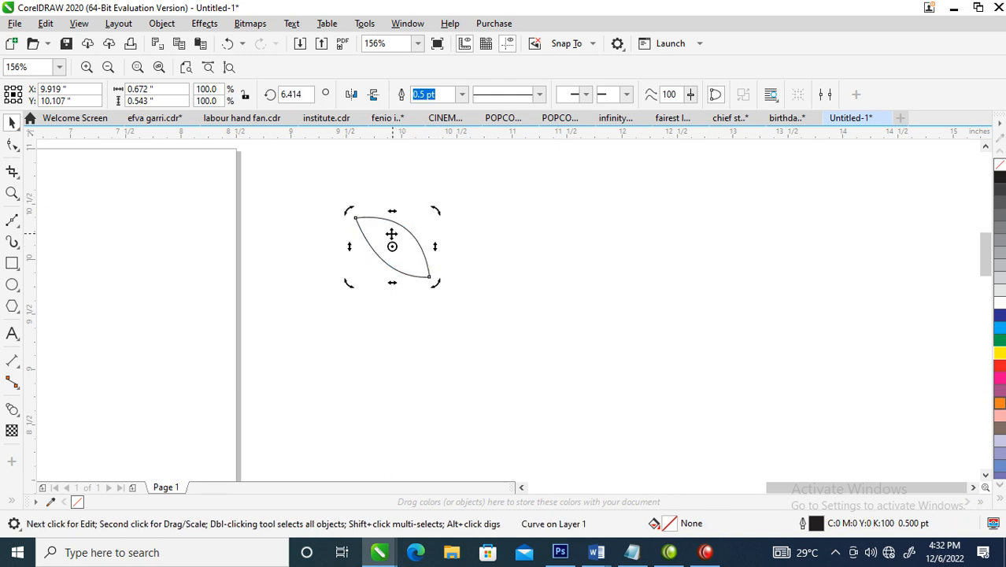
pyautogui.click(378, 234)
# Create a horizontally mirrored copy of the leaf on its right side and weld both leaves into one shape
pyautogui.moveTo(352, 247); pyautogui.dragTo(488, 245)
pyautogui.rightClick(488, 245)
pyautogui.keyDown('shift'); pyautogui.click(400, 244); pyautogui.keyUp('shift')
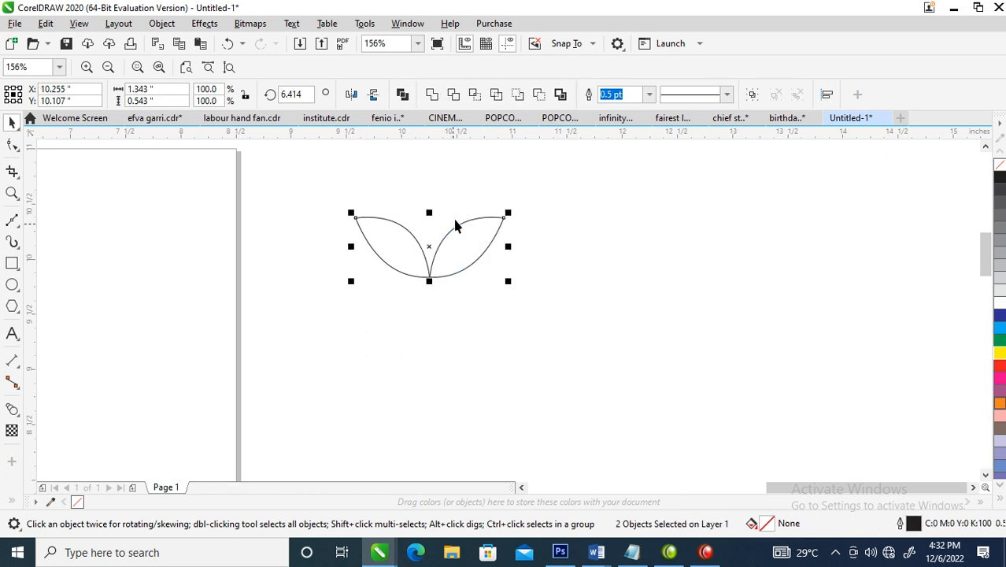
pyautogui.click(438, 101)
pyautogui.scroll(-5, 459, 269)
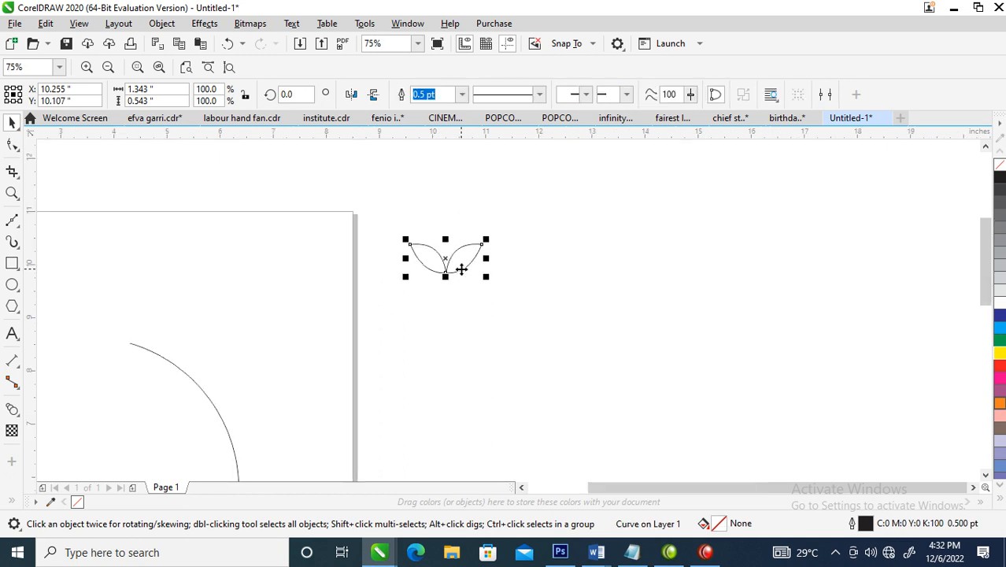
# Fill the leaf pair black and create a large lower copy and an upper copy scaled down to 30.8%, vertically aligned
pyautogui.moveTo(276, 209)
pyautogui.mouseDown()
pyautogui.moveTo(533, 432)
pyautogui.moveTo(586, 450)
pyautogui.mouseUp()
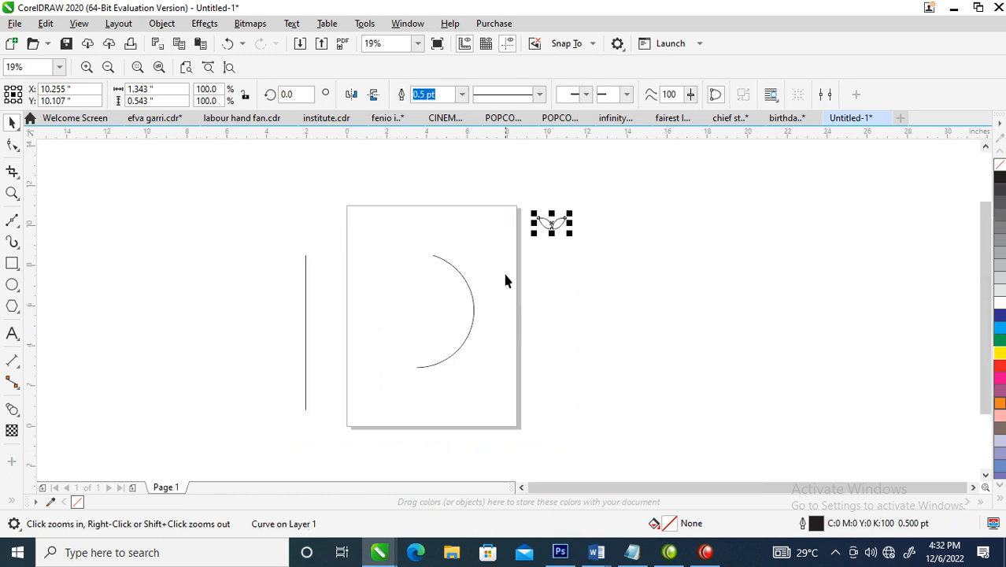
pyautogui.moveTo(554, 223)
pyautogui.mouseDown()
pyautogui.moveTo(530, 344)
pyautogui.moveTo(550, 386)
pyautogui.moveTo(553, 263)
pyautogui.moveTo(567, 227)
pyautogui.moveTo(564, 236)
pyautogui.mouseUp()
pyautogui.click(1000, 174)
pyautogui.click(582, 282)
pyautogui.click(544, 246)
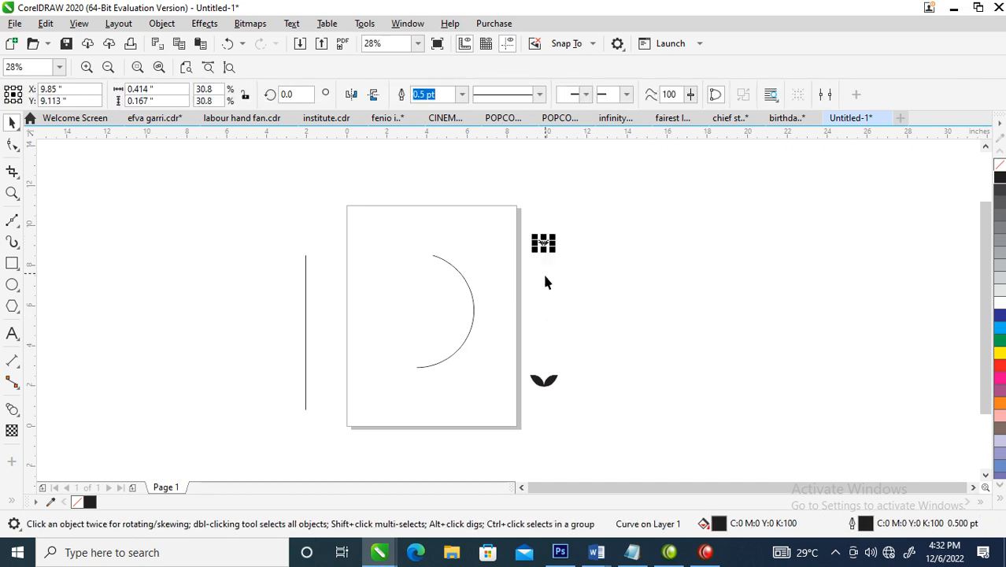
# Blend the large lower leaf pair into the small upper one in a straight line
pyautogui.click(20, 416)
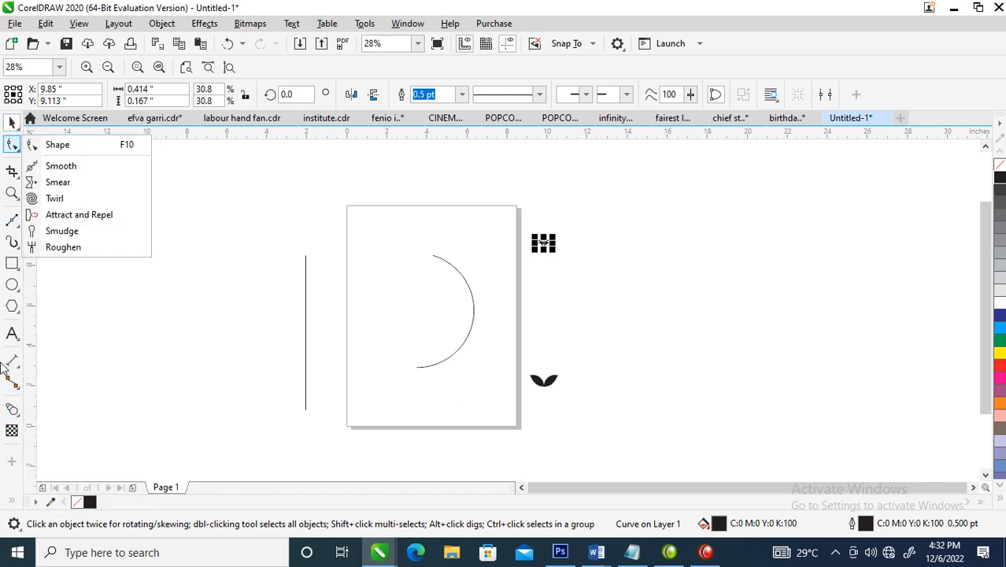
pyautogui.moveTo(16, 413)
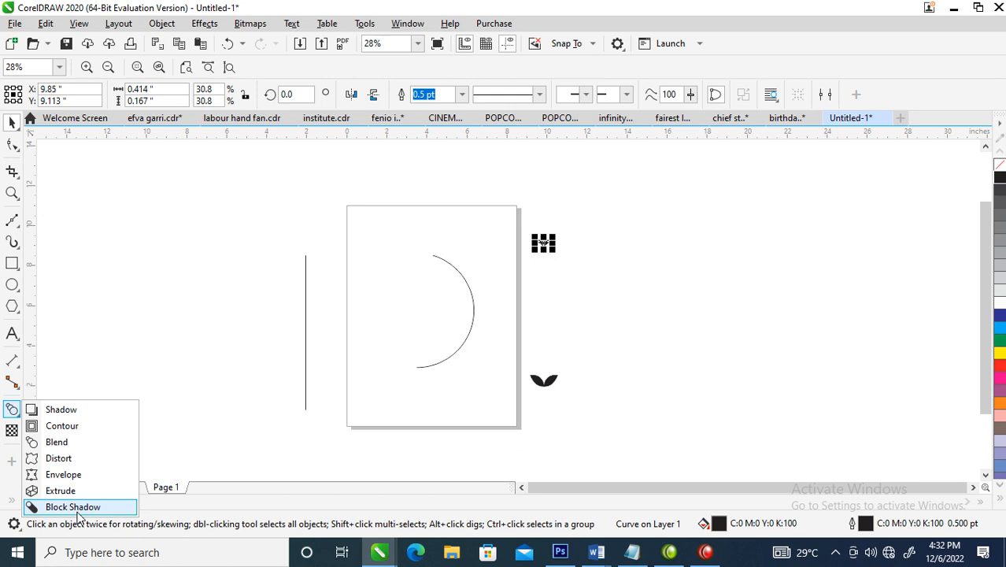
pyautogui.click(55, 443)
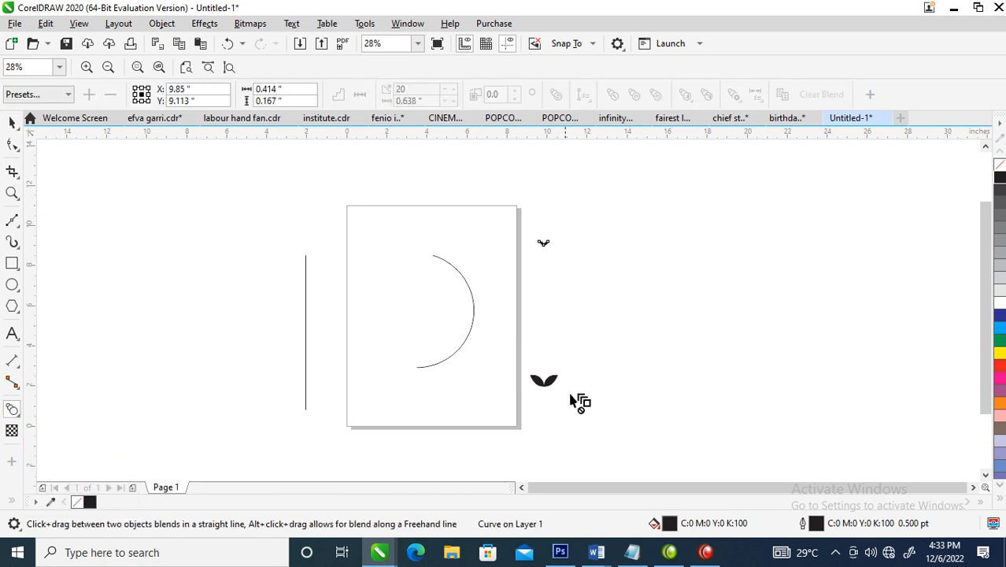
pyautogui.moveTo(546, 387); pyautogui.dragTo(546, 248)
pyautogui.moveTo(545, 386); pyautogui.dragTo(545, 251)
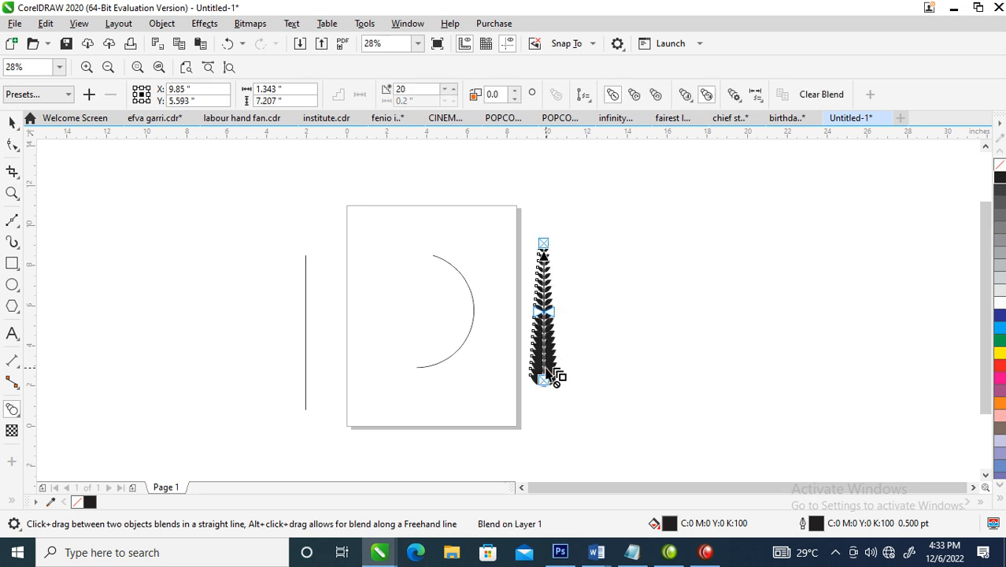
# Set the number of blend steps in the leaf column to 15
pyautogui.click(401, 90)
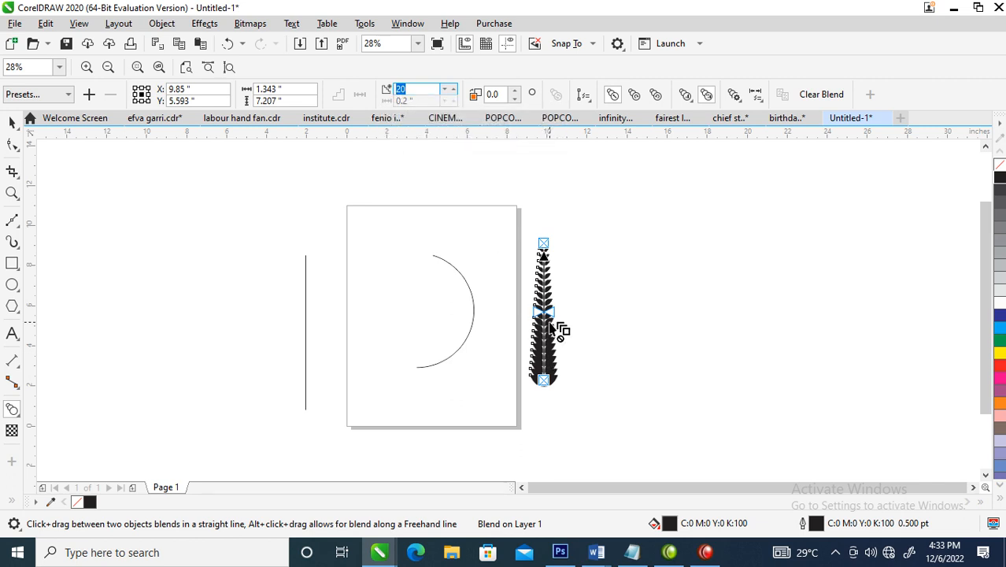
pyautogui.write('15')
pyautogui.press('Return')
# Set the leaf blend to 13 steps
pyautogui.click(405, 89)
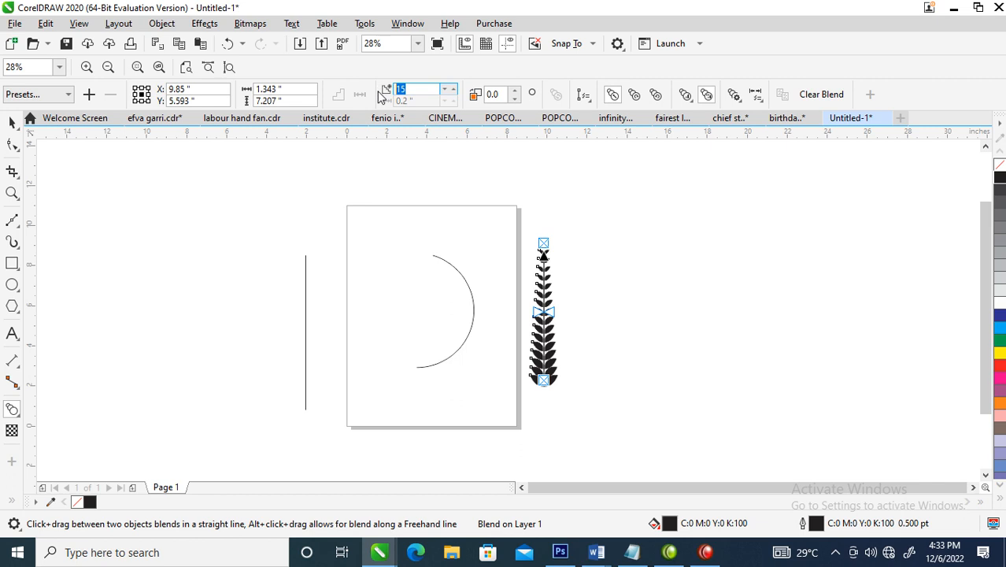
pyautogui.write('13')
pyautogui.press('Return')
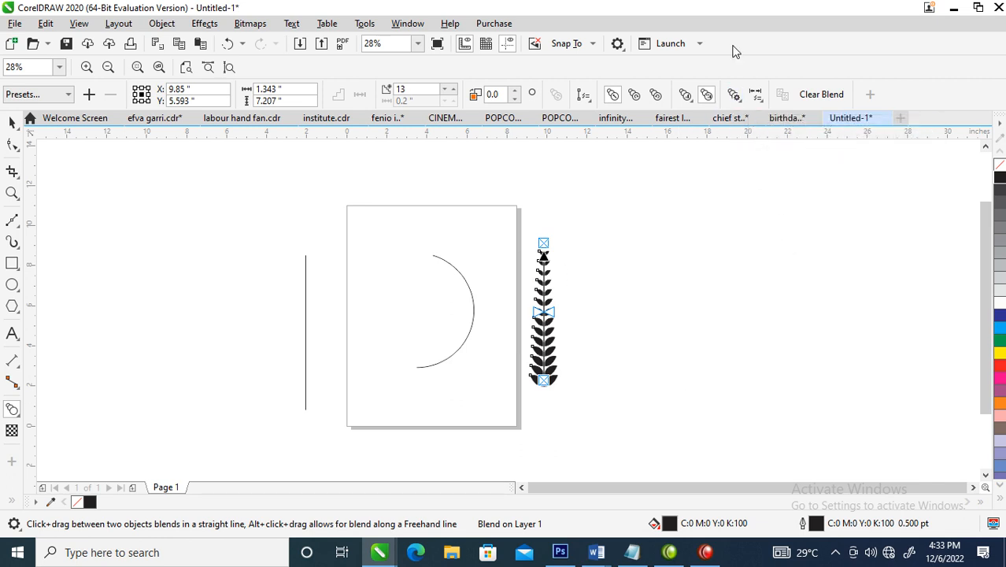
pyautogui.click(756, 95)
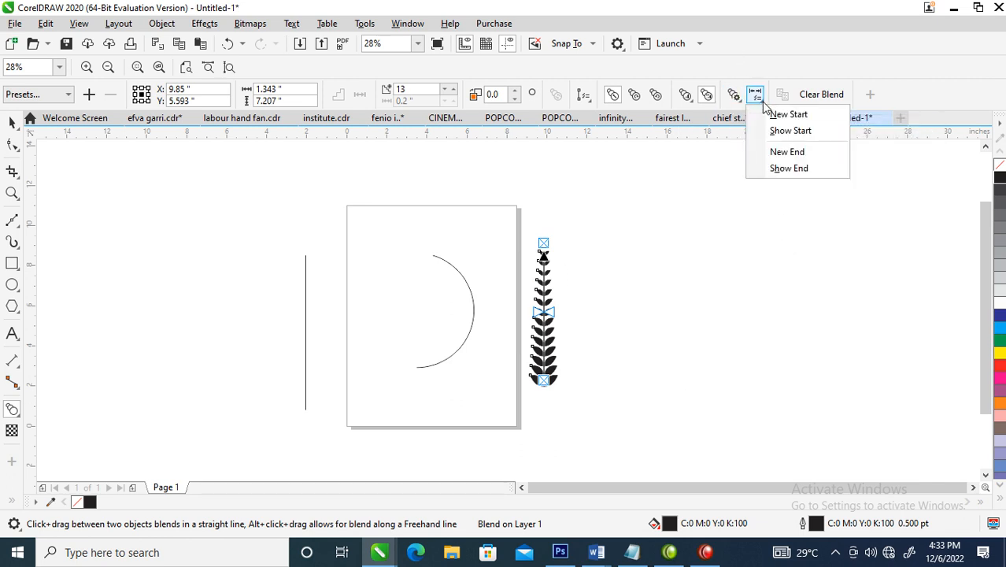
pyautogui.click(686, 96)
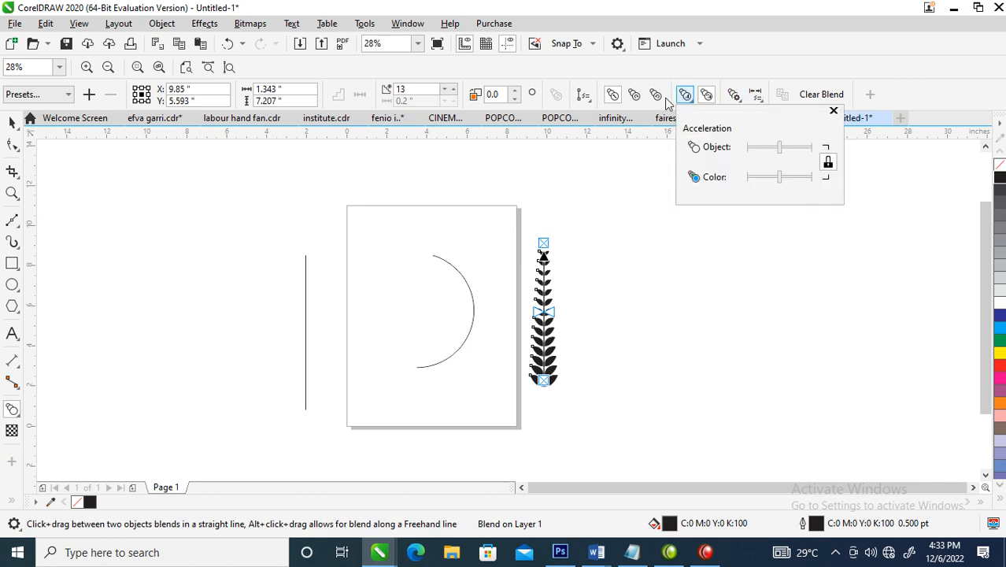
pyautogui.click(736, 97)
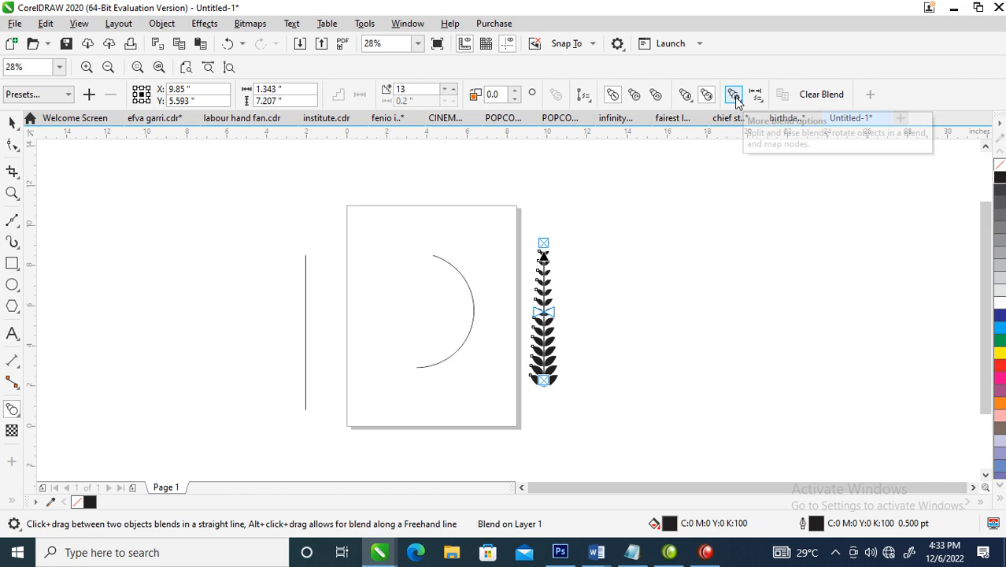
pyautogui.click(688, 104)
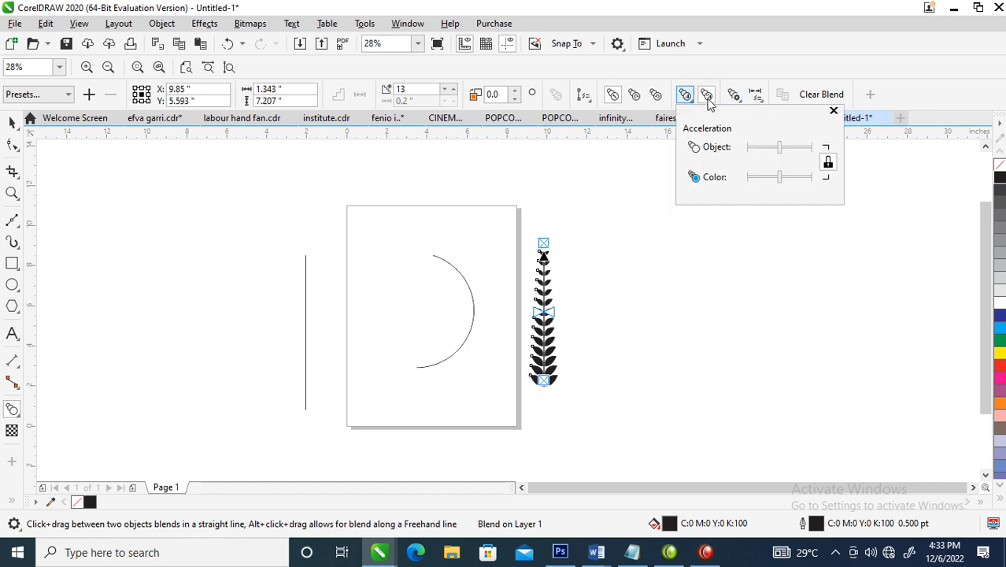
pyautogui.click(736, 96)
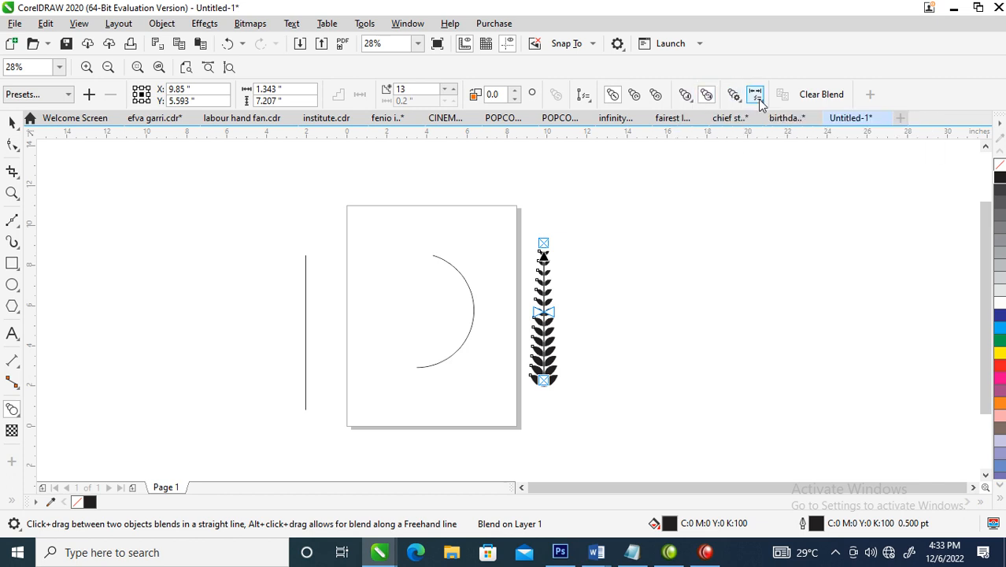
# Try assigning the open arc as the blend's new start object, undo it, and reselect the leaf blend
pyautogui.click(757, 99)
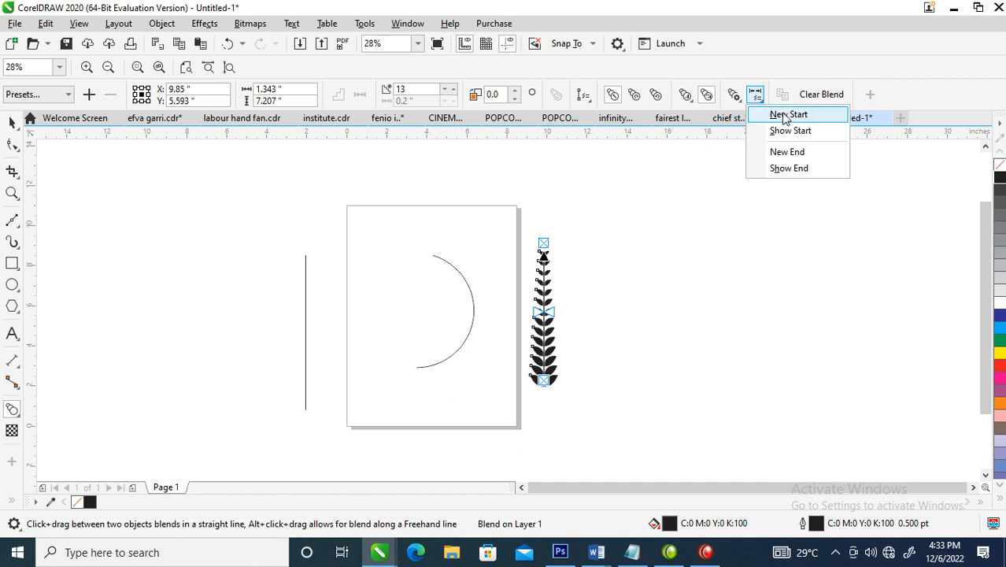
pyautogui.click(784, 117)
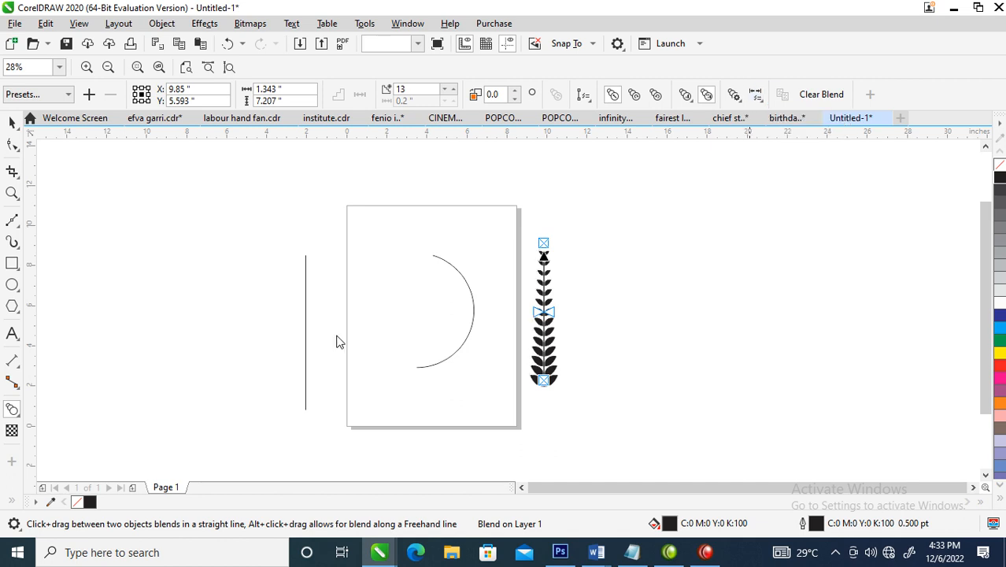
pyautogui.click(458, 275)
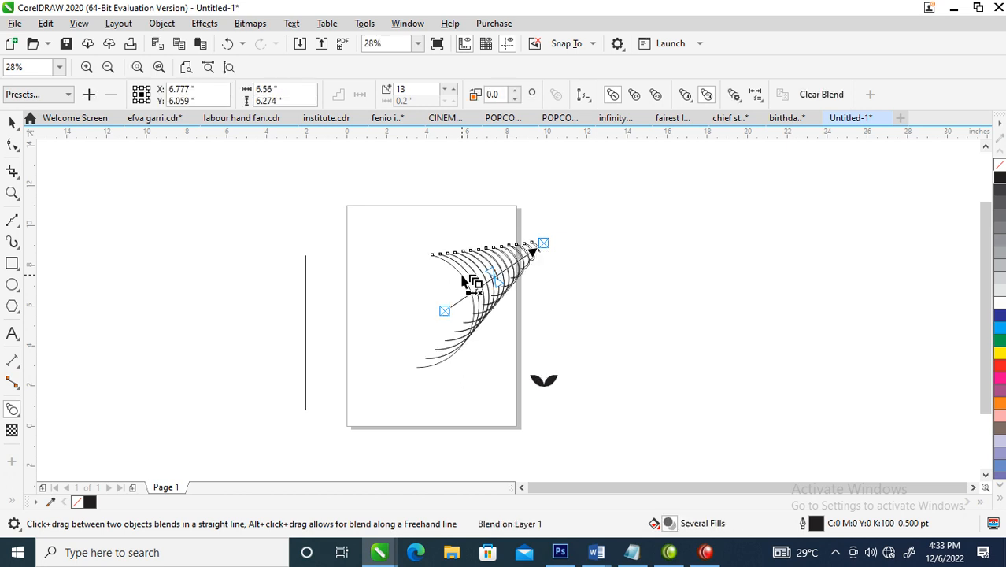
pyautogui.hotkey('ctrl', 'z')
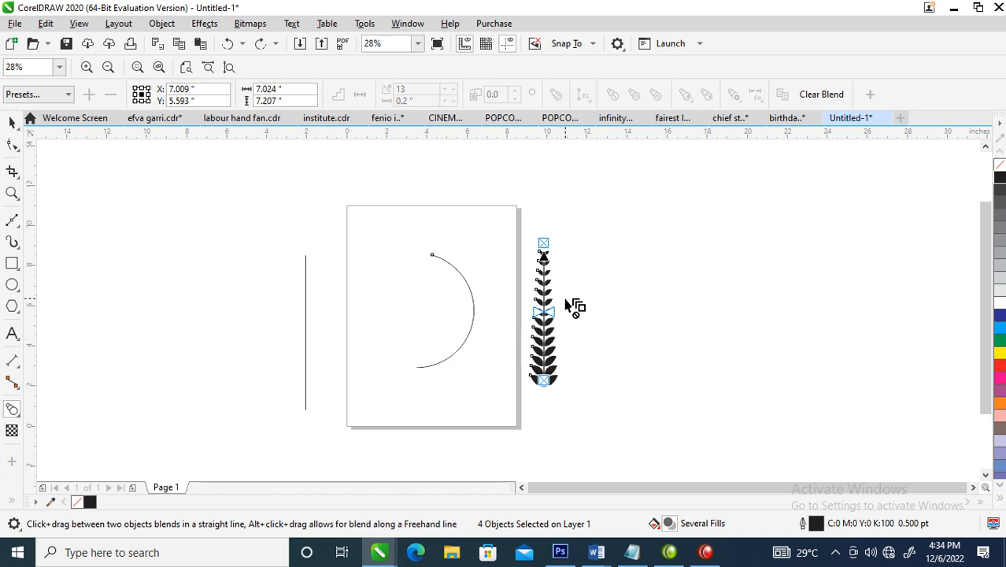
pyautogui.press('space')
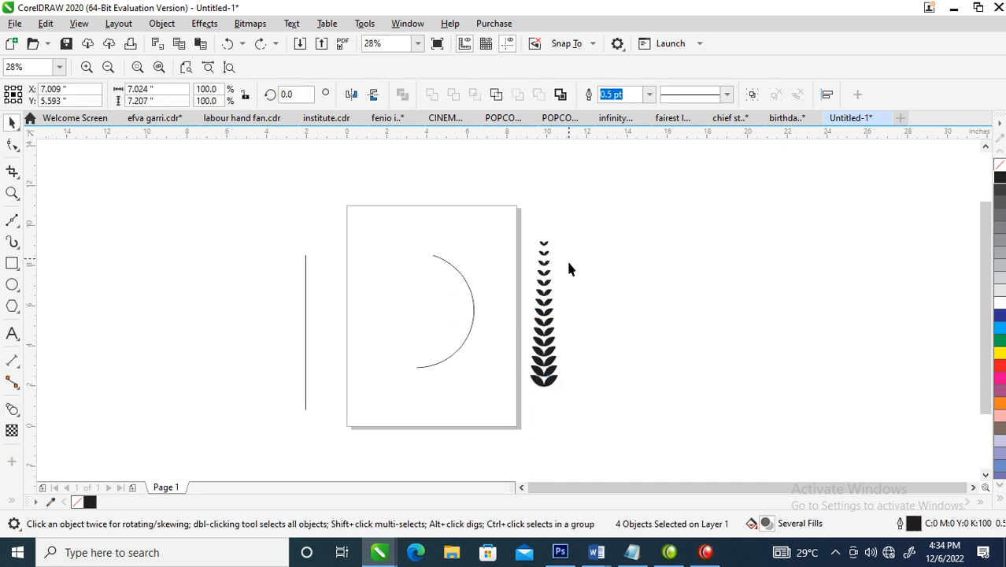
pyautogui.click(546, 303)
pyautogui.press('space')
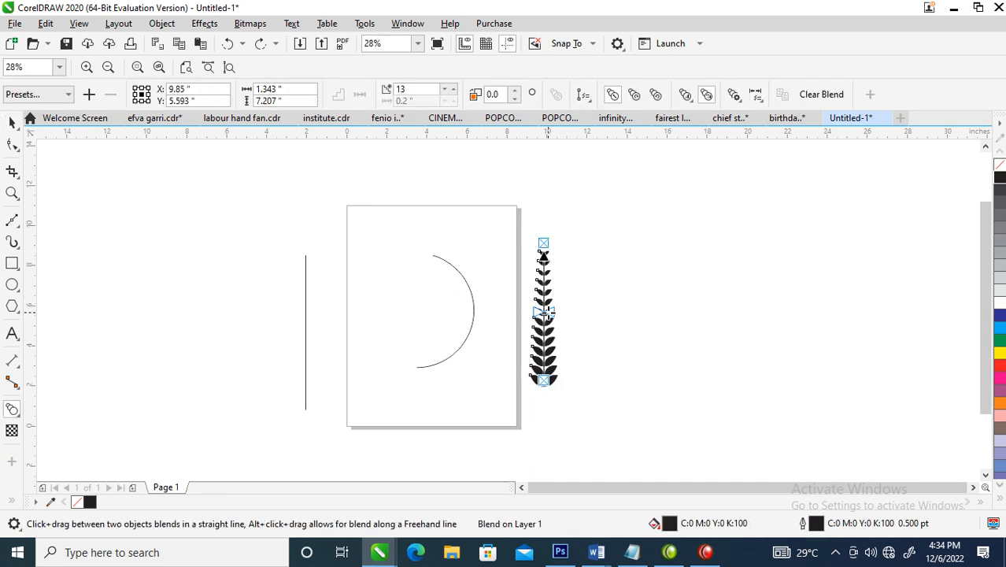
pyautogui.click(734, 95)
pyautogui.click(756, 113)
pyautogui.click(757, 100)
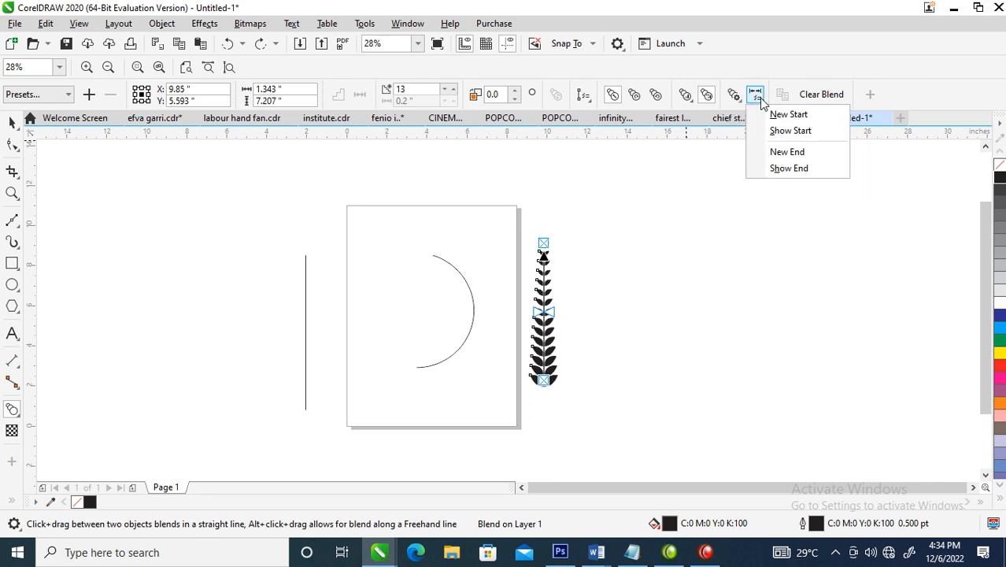
pyautogui.click(784, 168)
pyautogui.click(685, 95)
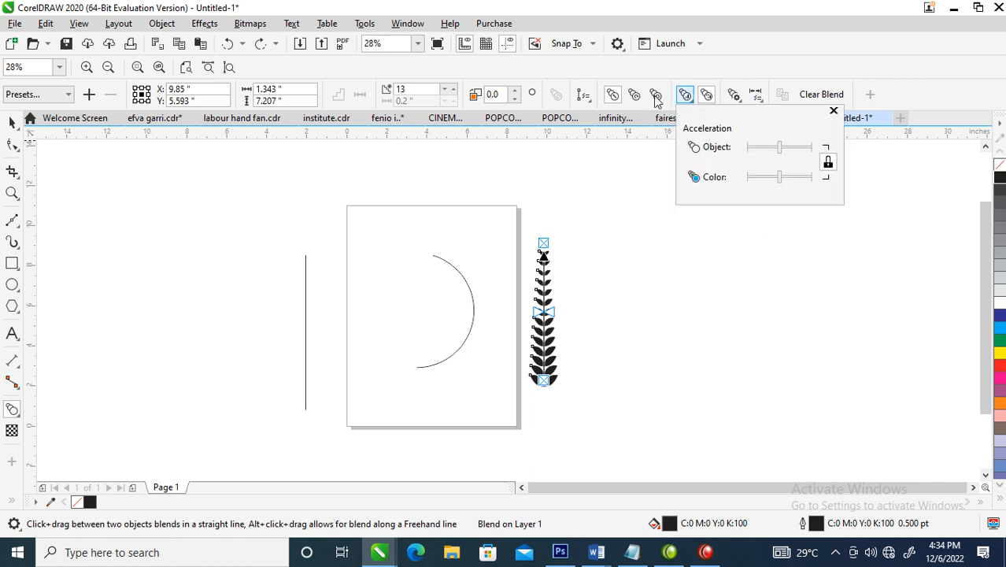
# Assign the open arc on the page as the new path of the leaf blend
pyautogui.click(584, 96)
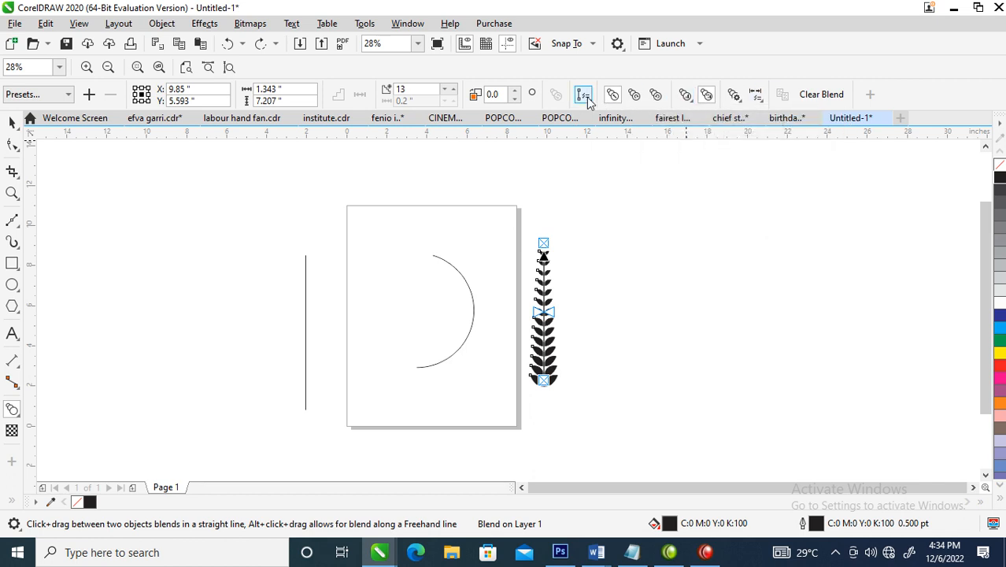
pyautogui.click(584, 95)
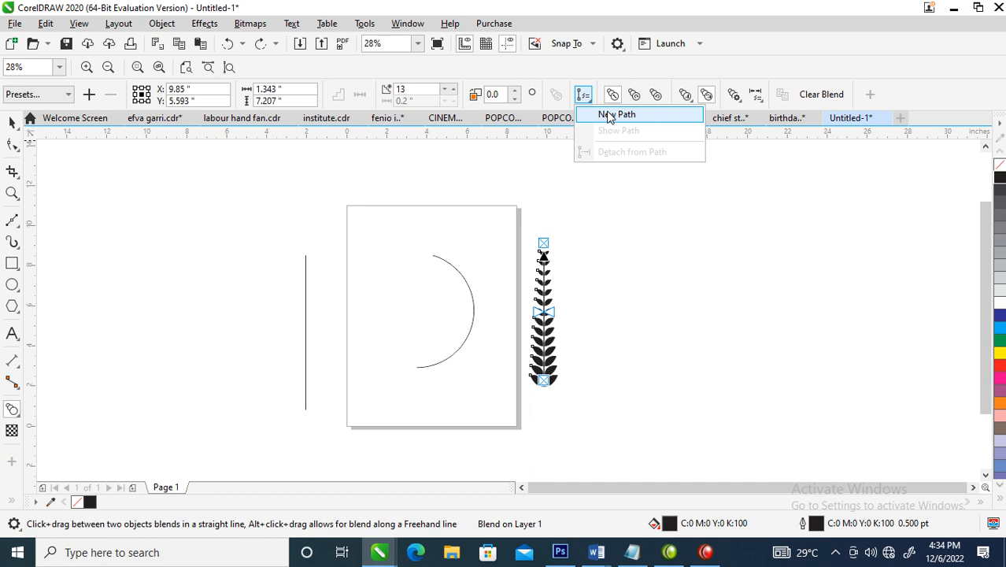
pyautogui.click(609, 115)
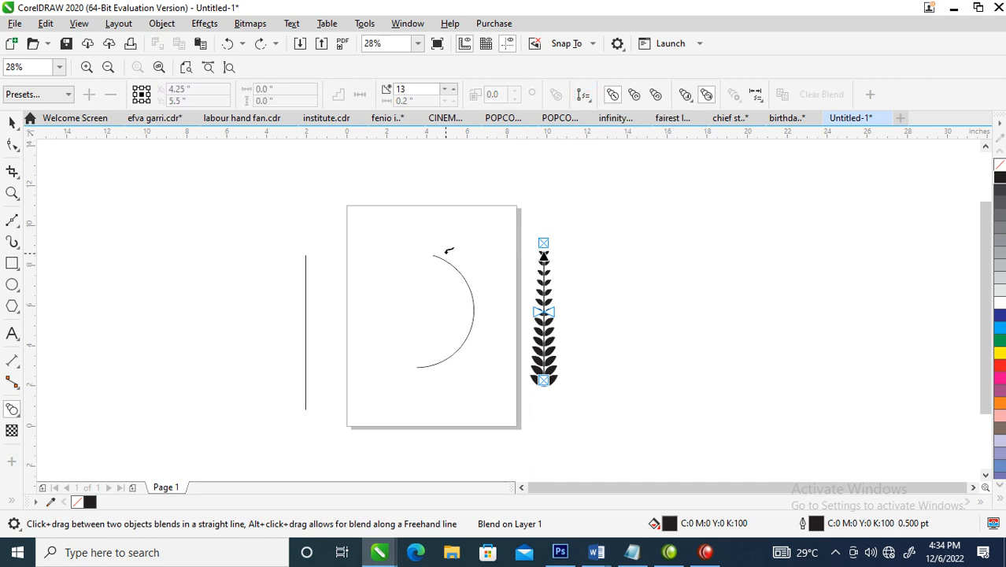
pyautogui.click(446, 262)
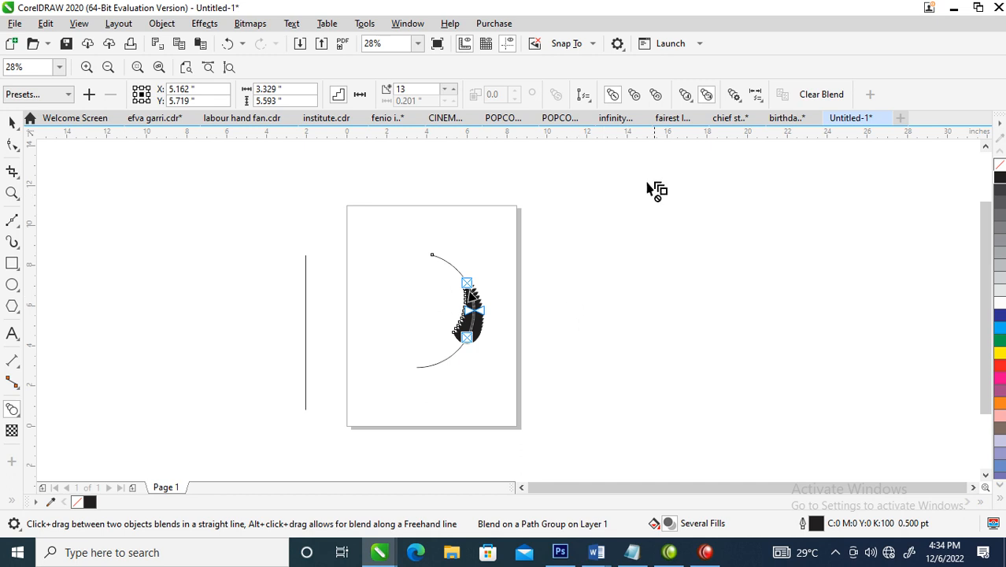
pyautogui.click(756, 95)
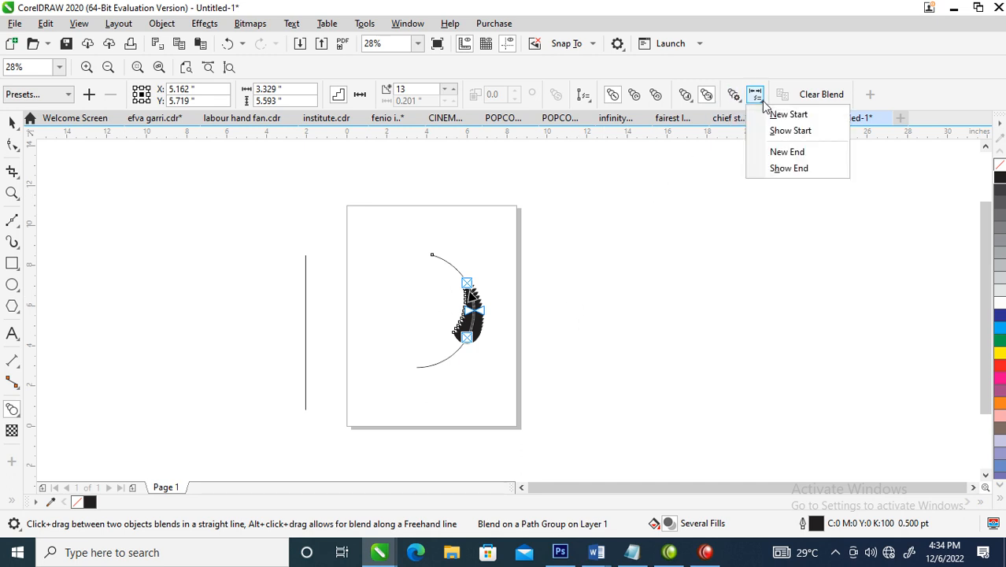
pyautogui.click(731, 98)
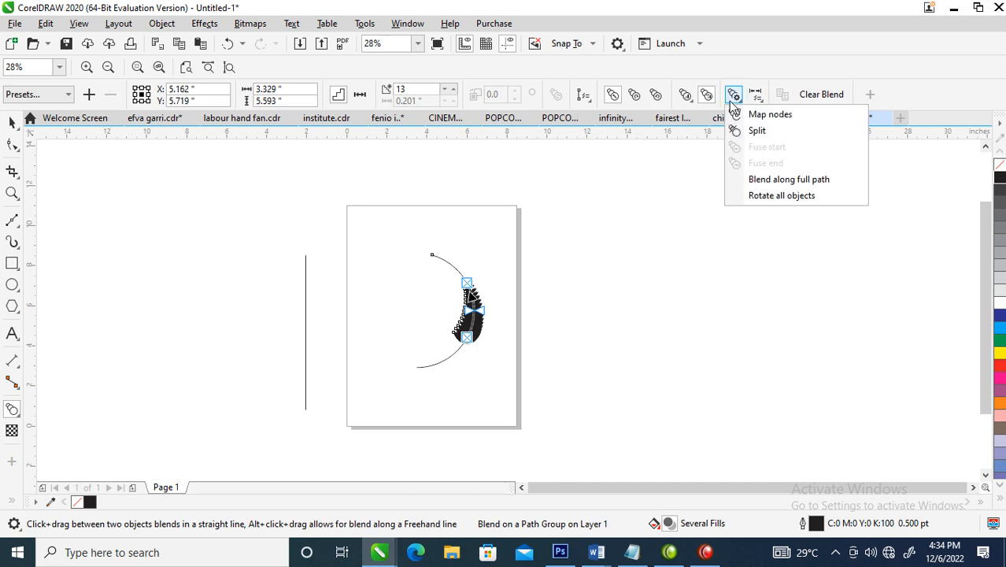
pyautogui.click(718, 100)
pyautogui.click(684, 103)
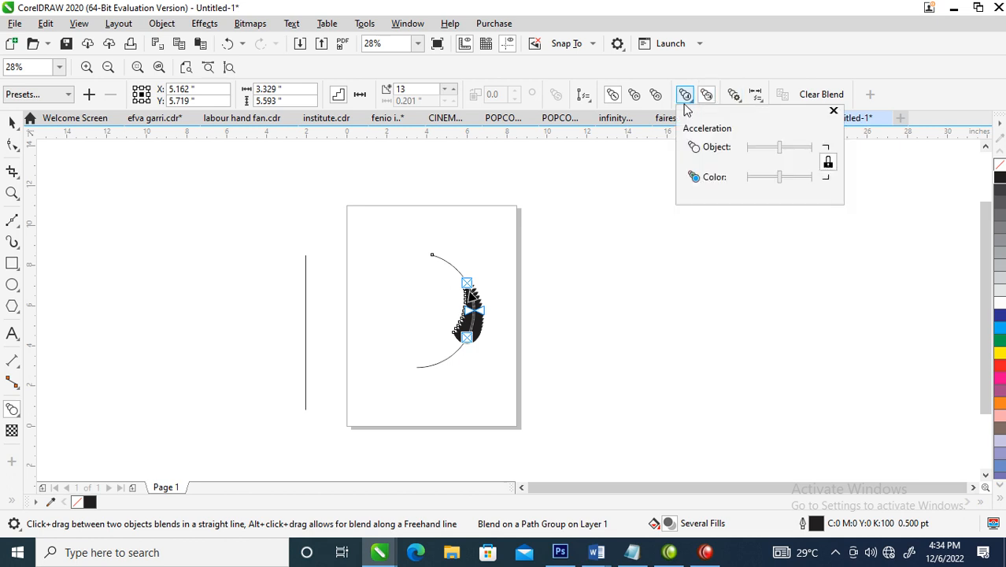
pyautogui.click(589, 105)
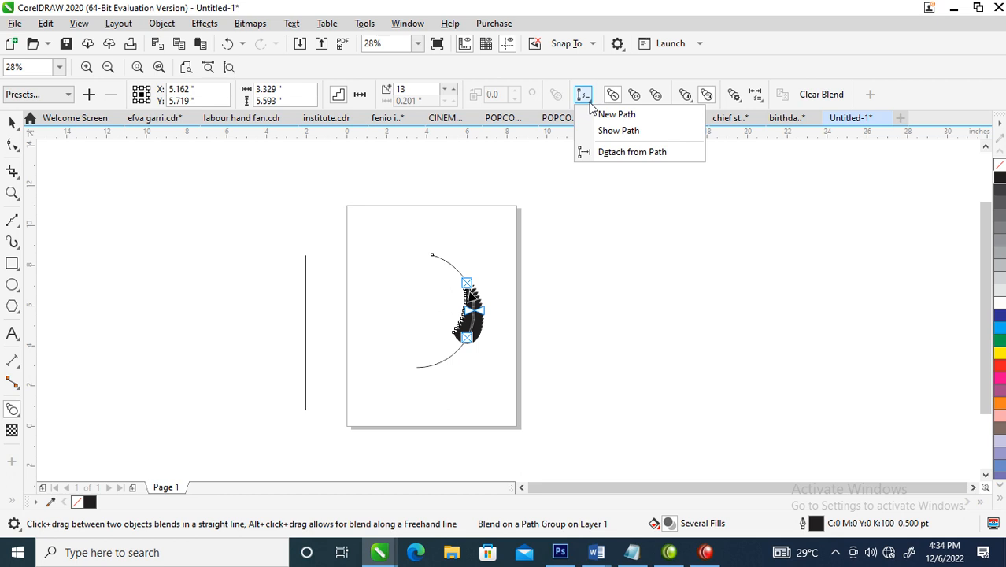
pyautogui.click(757, 103)
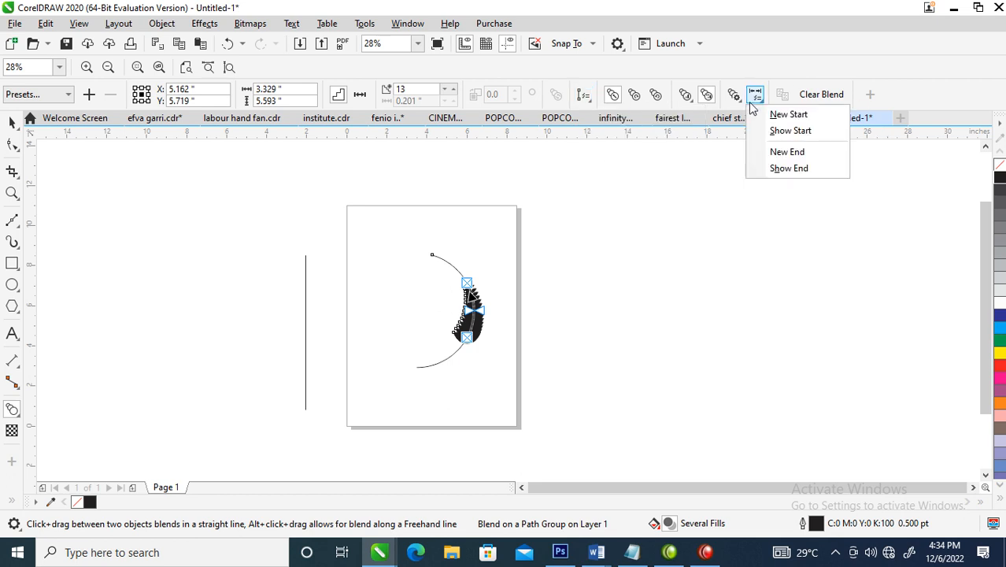
# Spread the leaf blend along the full path of the arc
pyautogui.click(734, 96)
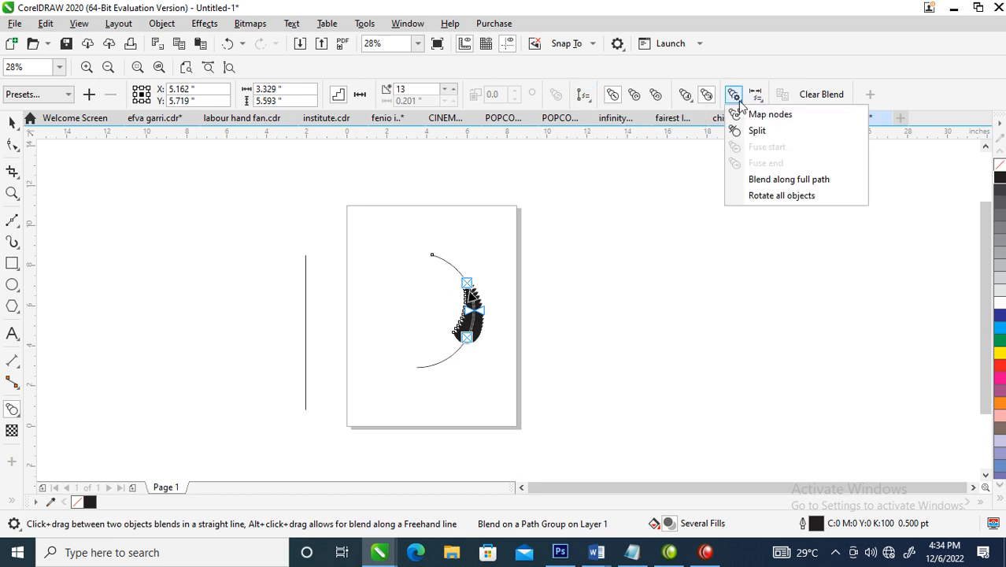
pyautogui.click(768, 183)
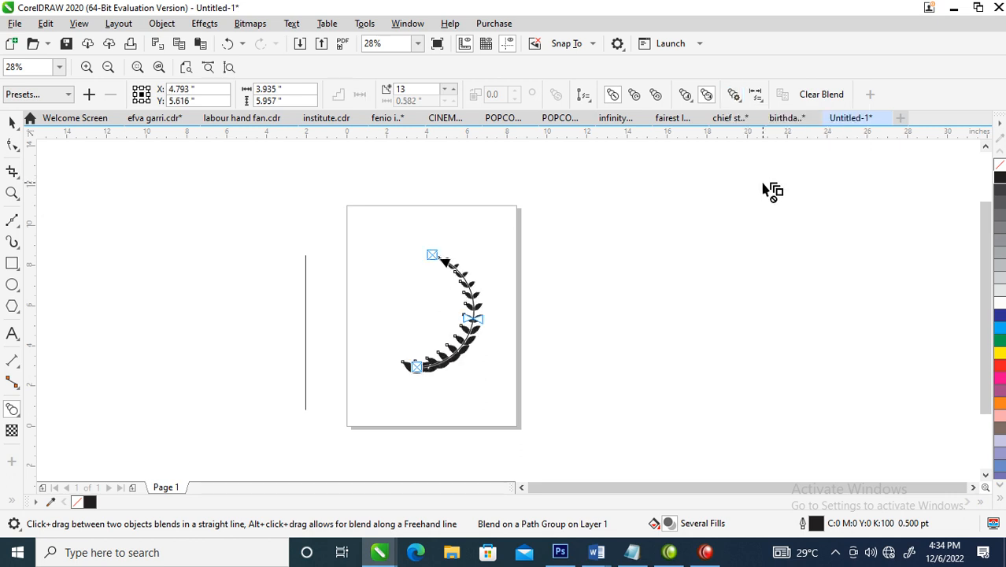
# Break the leaf blend apart from its arc path
pyautogui.click(757, 99)
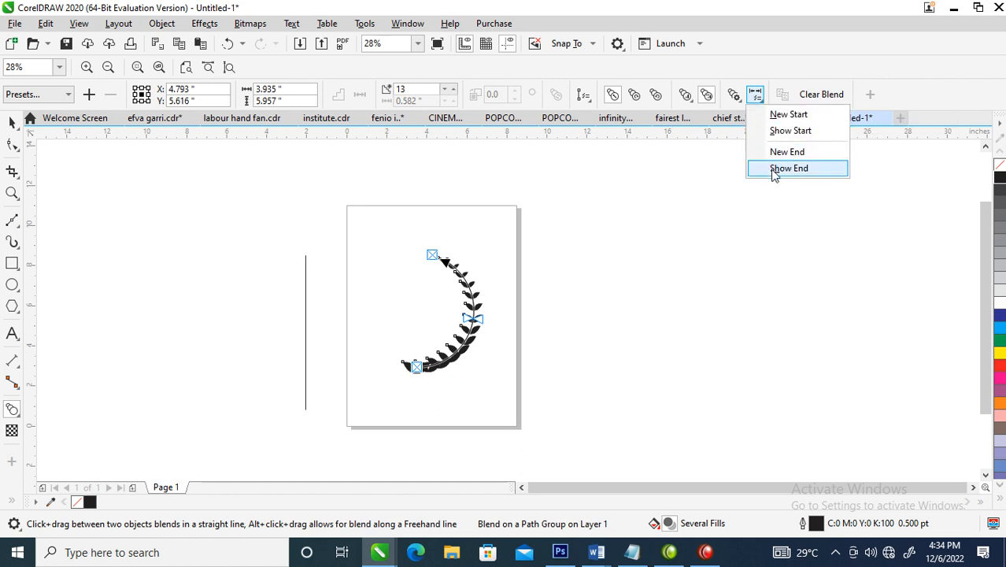
pyautogui.click(733, 97)
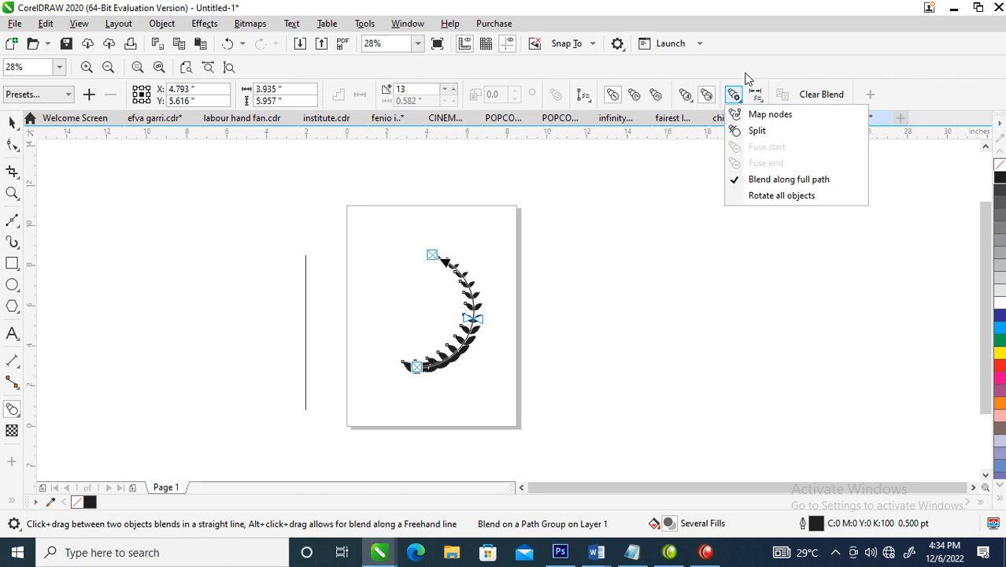
pyautogui.click(452, 341)
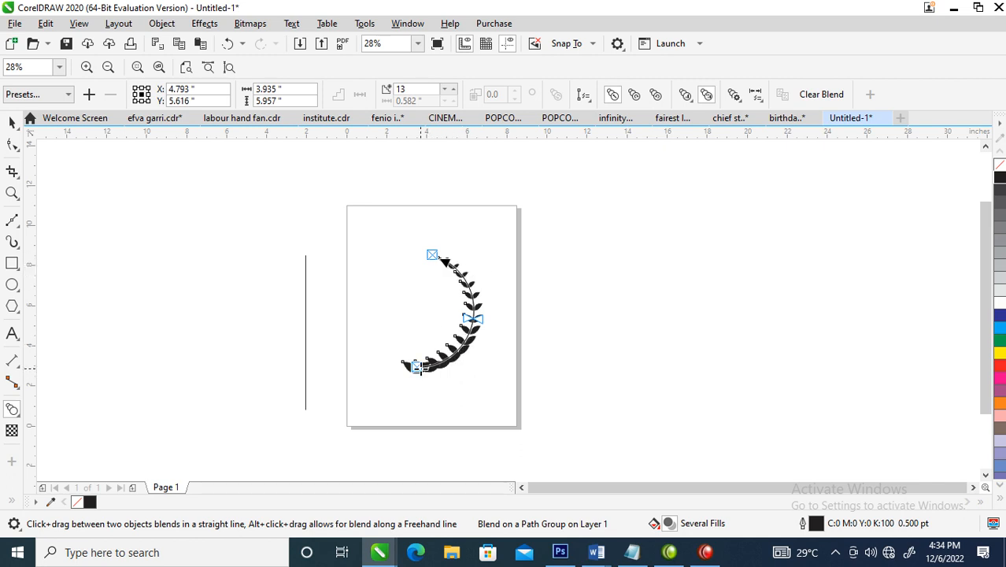
pyautogui.click(162, 23)
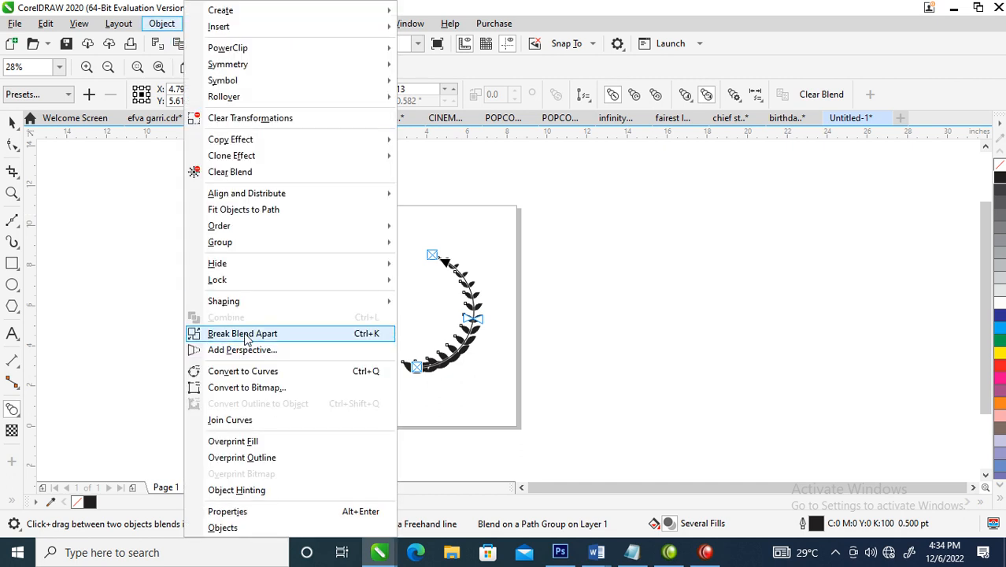
pyautogui.click(246, 337)
pyautogui.press('space')
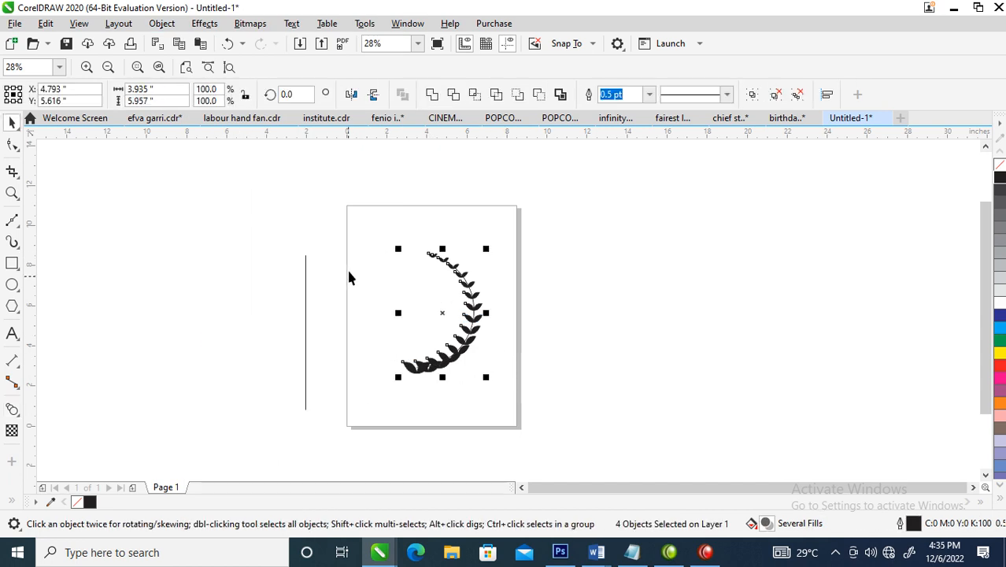
# Ungroup all of the broken-apart blend into single leaf pairs and clear the selection
pyautogui.press('z')
pyautogui.moveTo(282, 186); pyautogui.dragTo(544, 404)
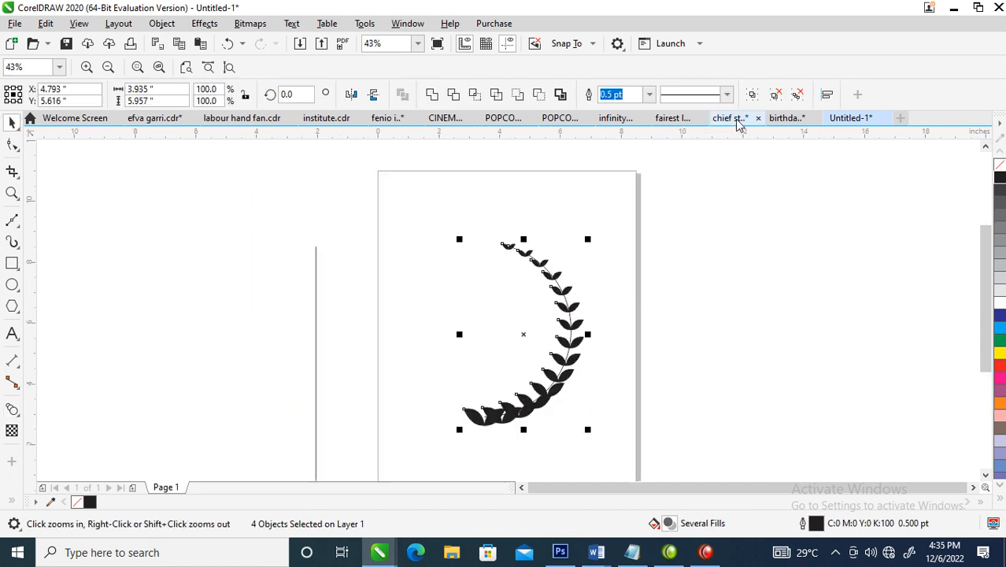
pyautogui.click(798, 97)
pyautogui.click(406, 447)
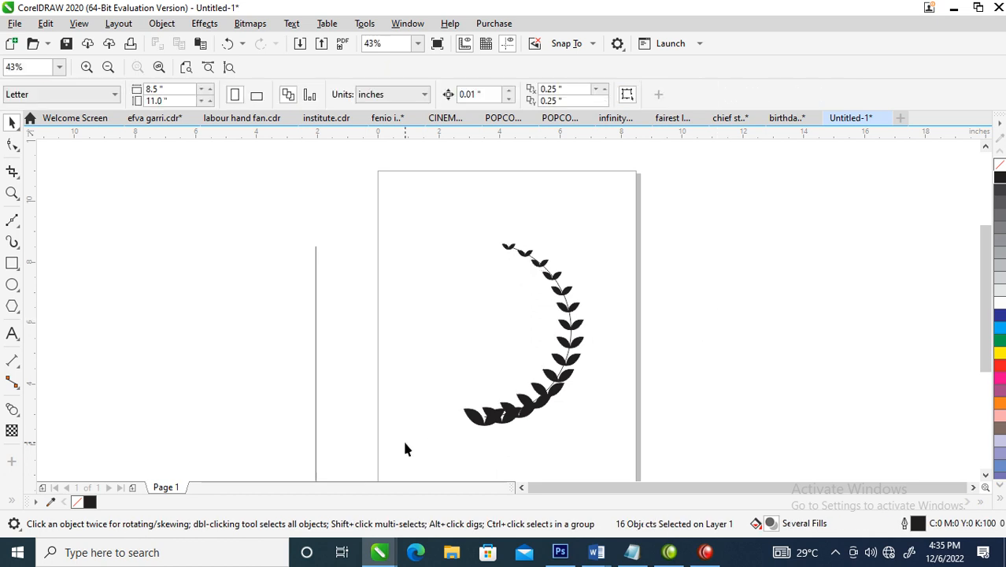
# Delete the two largest leaf pairs at the lower end of the arc
pyautogui.click(487, 422)
pyautogui.press('Delete')
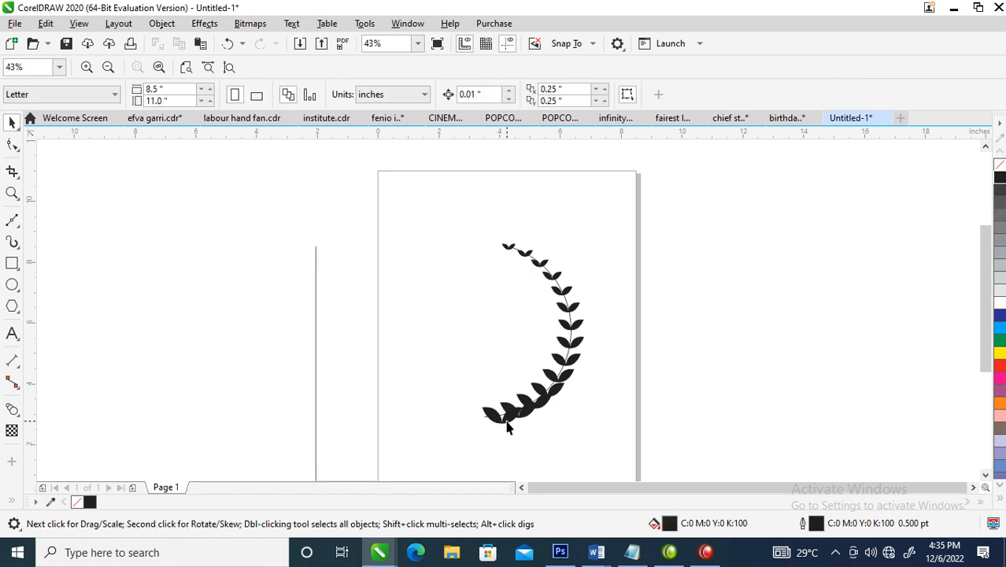
pyautogui.click(506, 420)
pyautogui.press('Delete')
# Rotate the two lowest remaining leaf pairs clockwise so that they follow the arc's direction
pyautogui.click(521, 415)
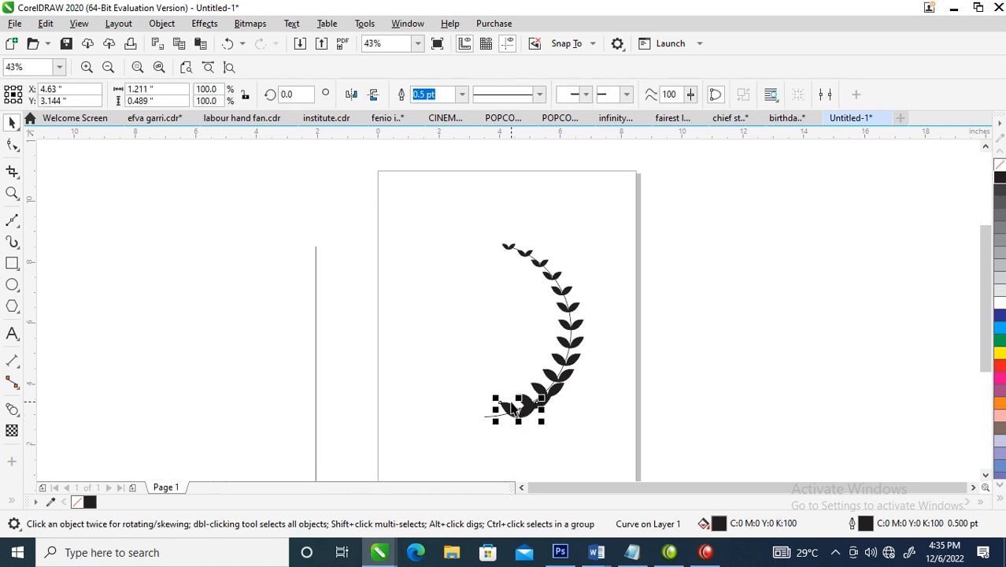
pyautogui.press('z')
pyautogui.moveTo(414, 283); pyautogui.dragTo(704, 470)
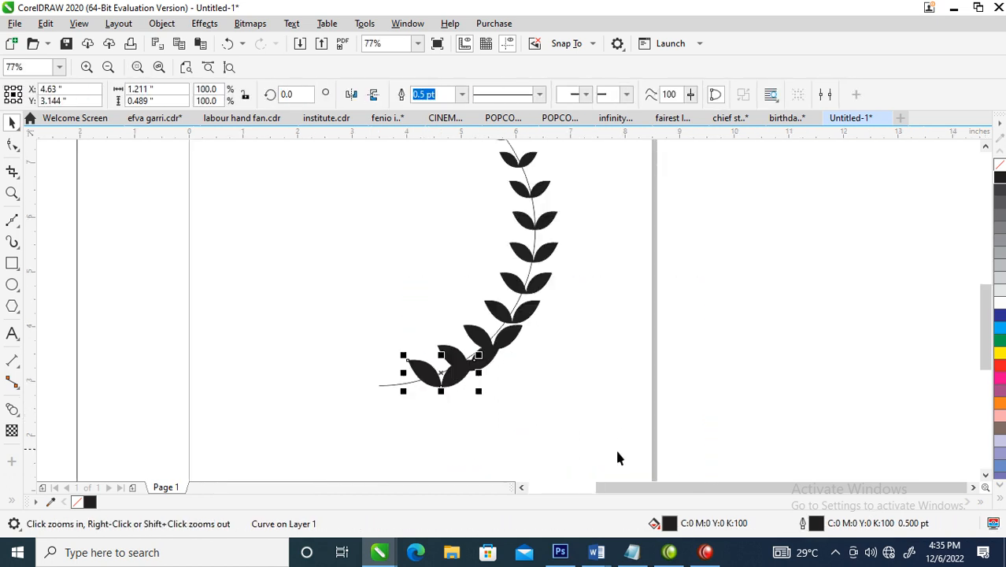
pyautogui.click(455, 378)
pyautogui.moveTo(476, 352); pyautogui.dragTo(478, 393)
pyautogui.click(492, 360)
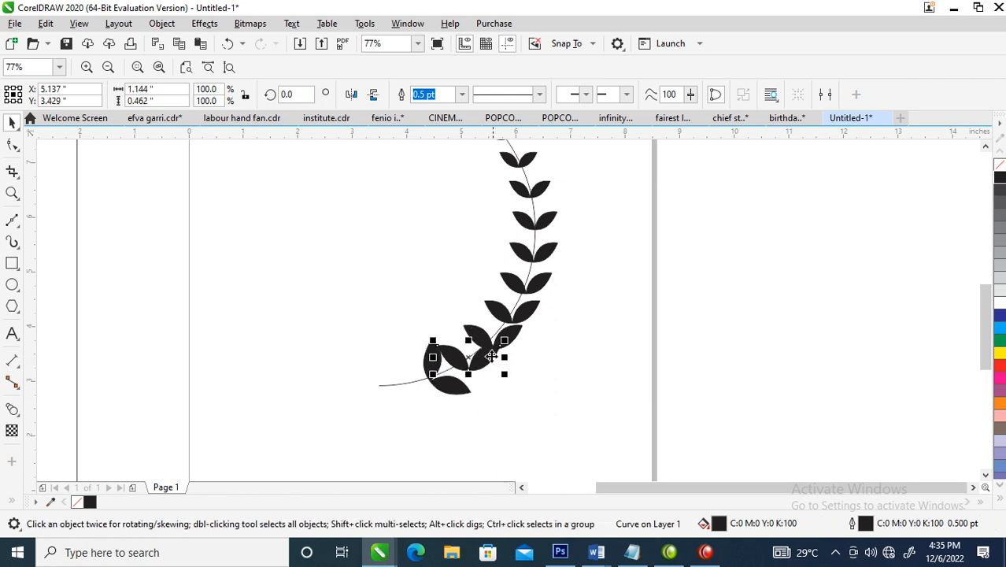
pyautogui.click(498, 348)
pyautogui.moveTo(506, 341); pyautogui.dragTo(511, 374)
# Rotate the third and fourth leaf pairs from the arc's lower end to about 329 and 341 degrees
pyautogui.click(512, 347)
pyautogui.click(511, 344)
pyautogui.moveTo(526, 319); pyautogui.dragTo(532, 341)
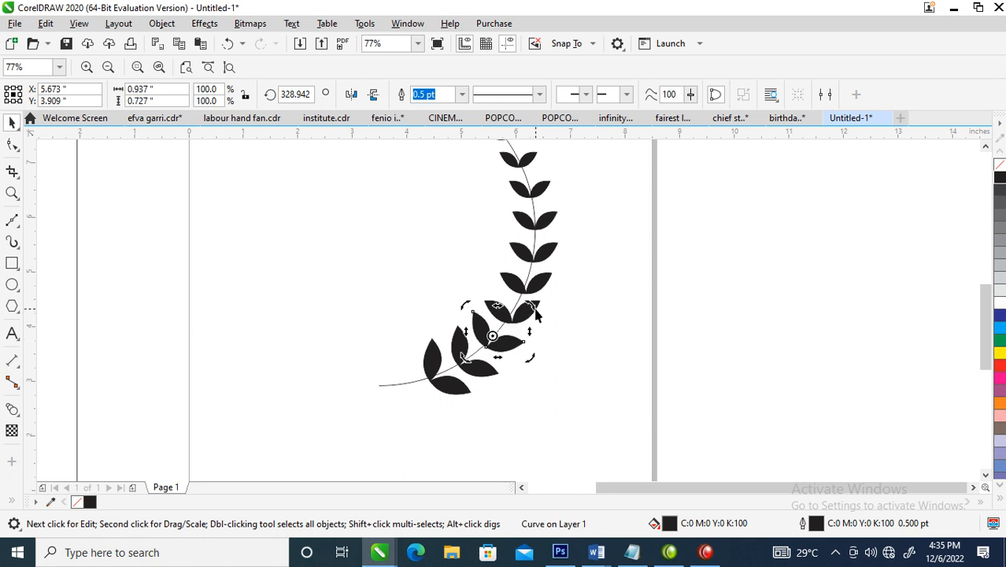
pyautogui.click(538, 315)
pyautogui.click(536, 307)
pyautogui.moveTo(544, 297); pyautogui.dragTo(549, 307)
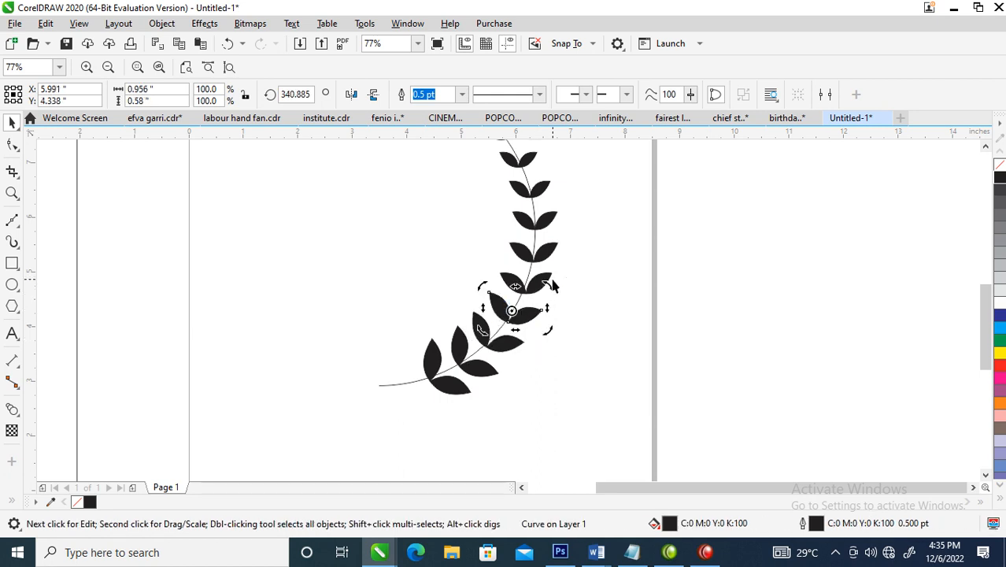
# Rotate the fifth, fourth and third leaf pairs from the arc's upper end counterclockwise to follow the curve
pyautogui.click(986, 147)
pyautogui.click(986, 148)
pyautogui.click(986, 147)
pyautogui.click(986, 147)
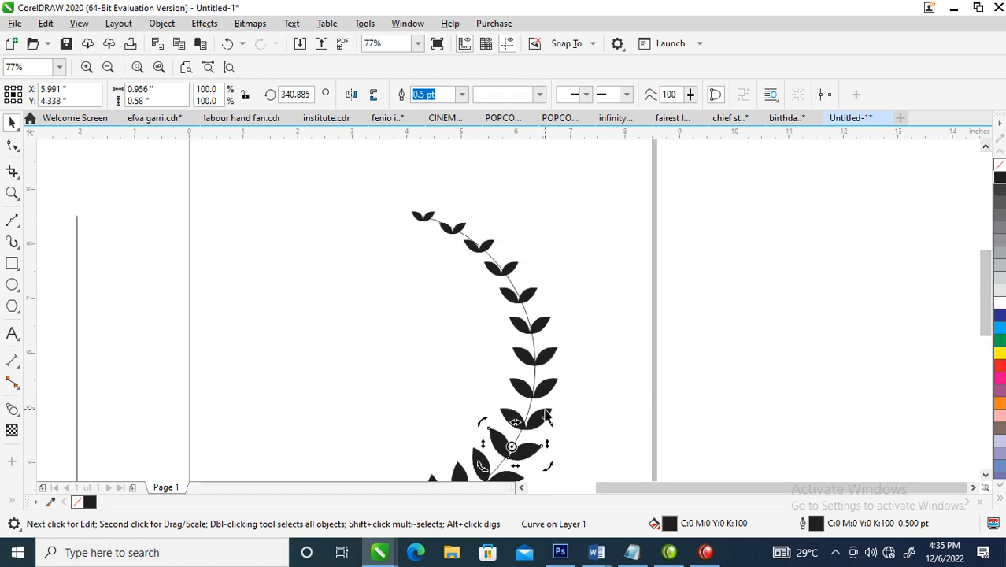
pyautogui.click(523, 298)
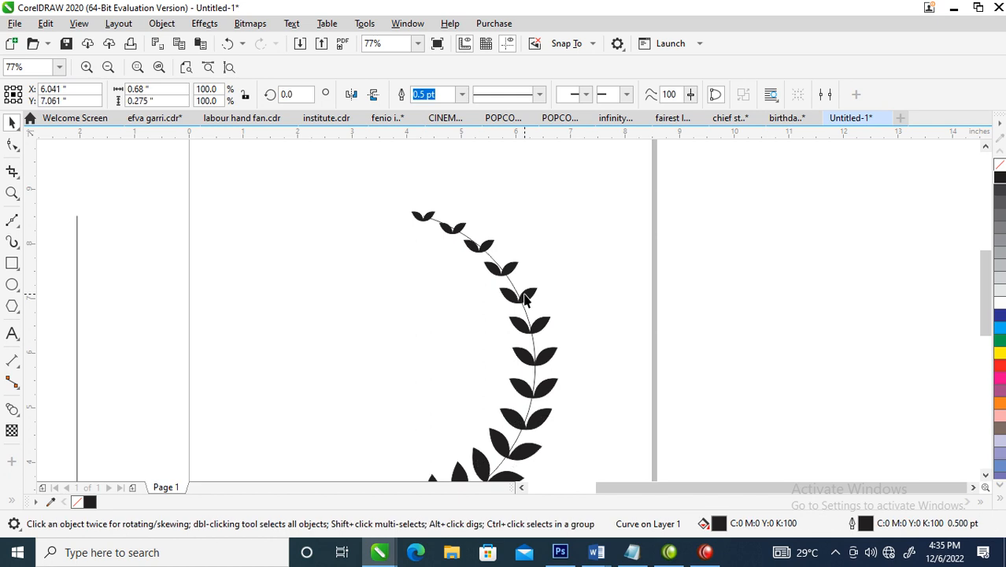
pyautogui.click(526, 293)
pyautogui.moveTo(540, 283); pyautogui.dragTo(483, 211)
pyautogui.click(510, 269)
pyautogui.click(508, 267)
pyautogui.click(476, 241)
pyautogui.click(488, 242)
# Rotate the second leaf pair from the arc's upper end to about 39 degrees and the topmost one to about 57 degrees
pyautogui.click(447, 234)
pyautogui.click(446, 233)
pyautogui.moveTo(475, 221); pyautogui.dragTo(463, 197)
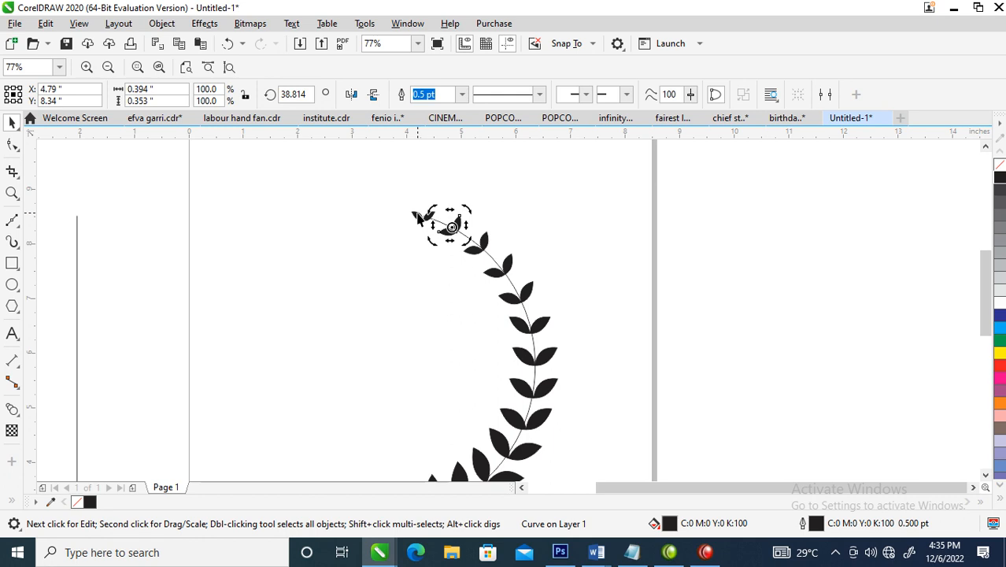
pyautogui.click(418, 218)
pyautogui.click(423, 216)
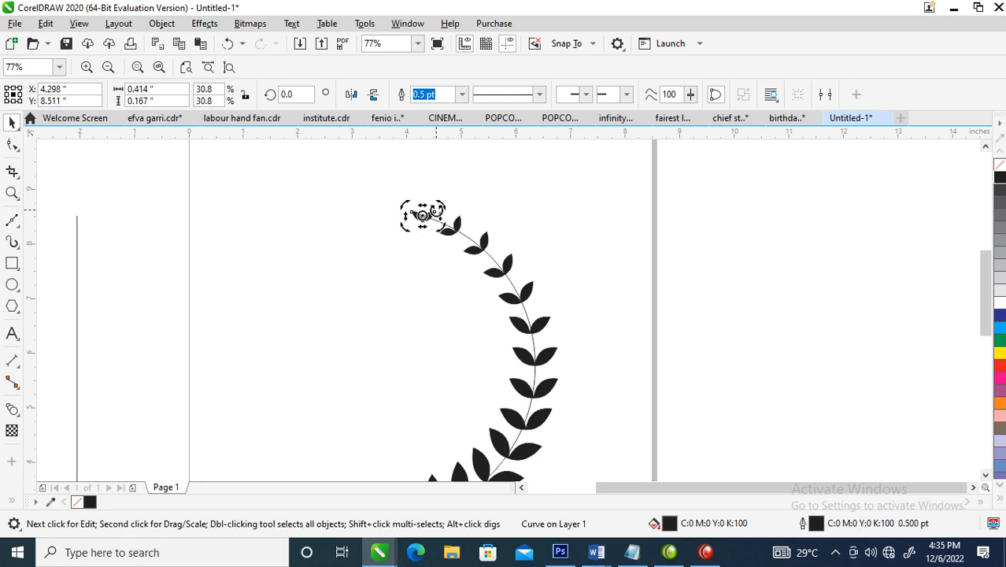
pyautogui.moveTo(441, 205); pyautogui.dragTo(426, 189)
# Thicken the arc's outline to 3 pt, and increase it further to 6 pt
pyautogui.scroll(-2, 539, 386)
pyautogui.press('z')
pyautogui.moveTo(360, 289); pyautogui.dragTo(623, 439)
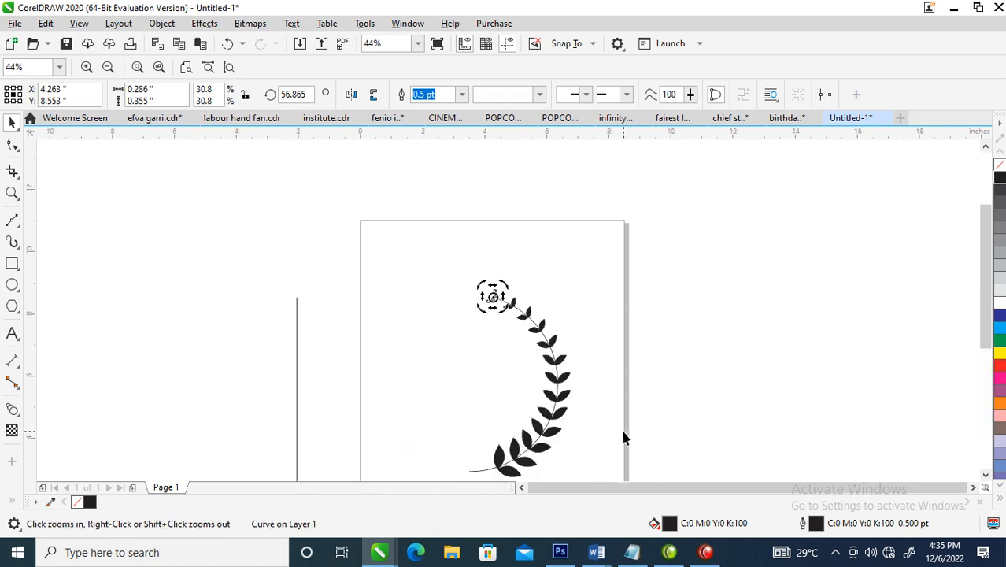
pyautogui.click(538, 322)
pyautogui.press('F2')
pyautogui.moveTo(398, 267); pyautogui.dragTo(622, 477)
pyautogui.press('F12')
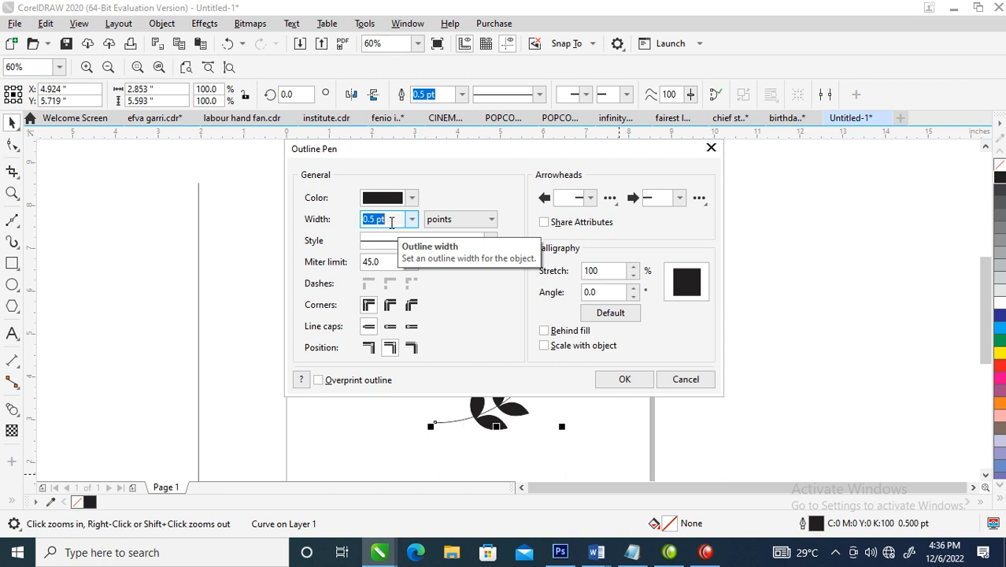
pyautogui.write('3')
pyautogui.click(624, 379)
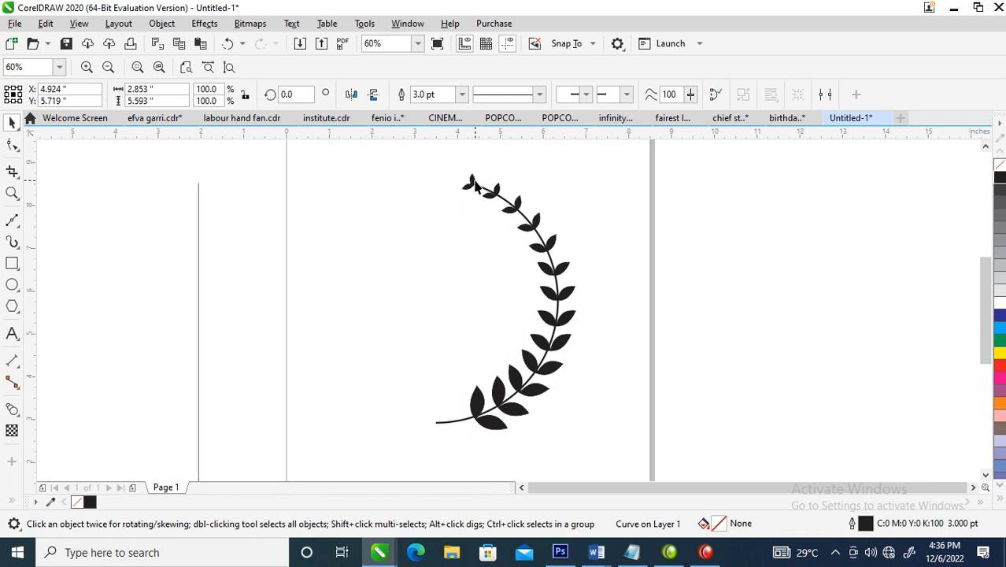
pyautogui.press('F12')
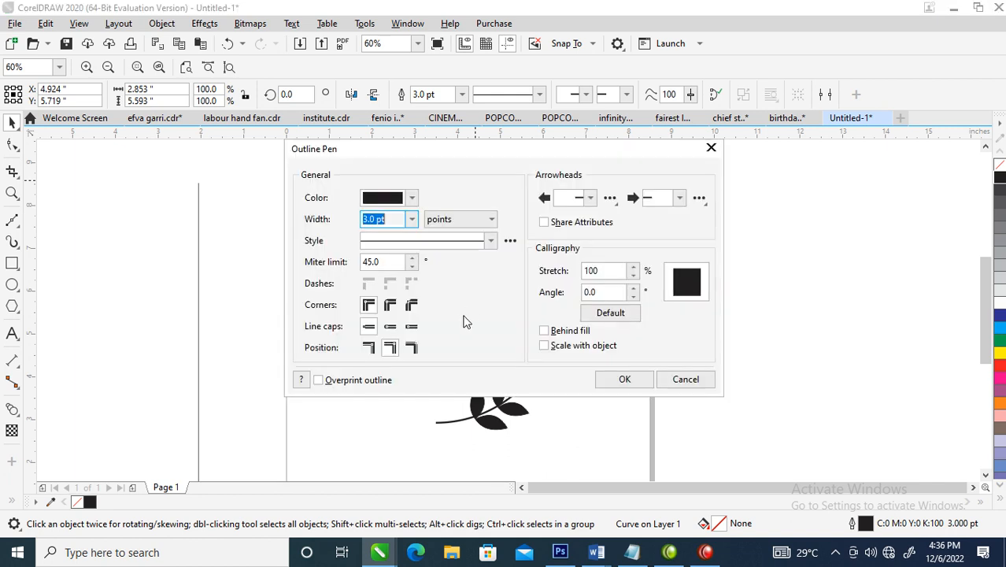
pyautogui.write('6')
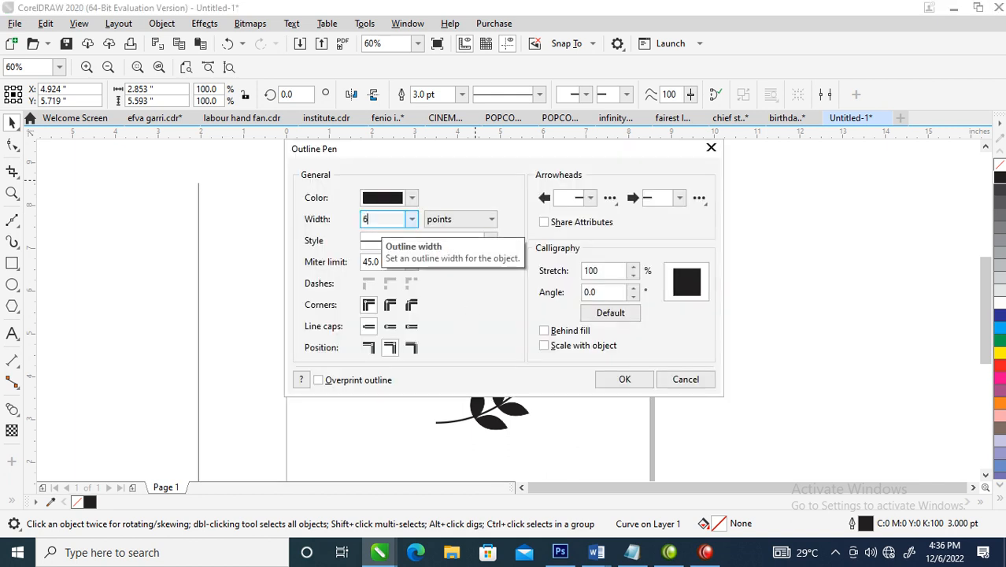
pyautogui.click(626, 379)
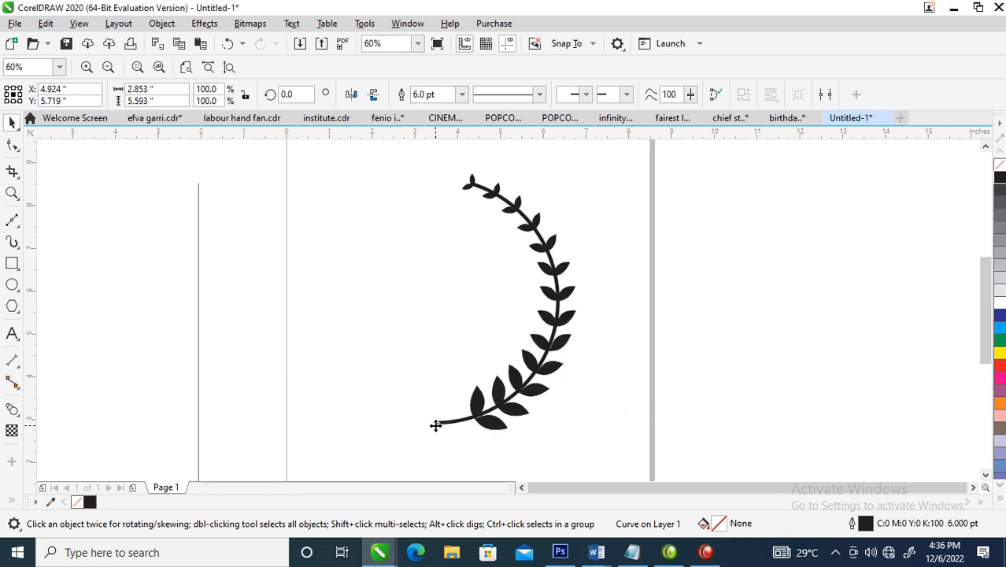
# Convert the arc's outline to an object and widen its lower end by moving the upper corner node upward
pyautogui.click(162, 23)
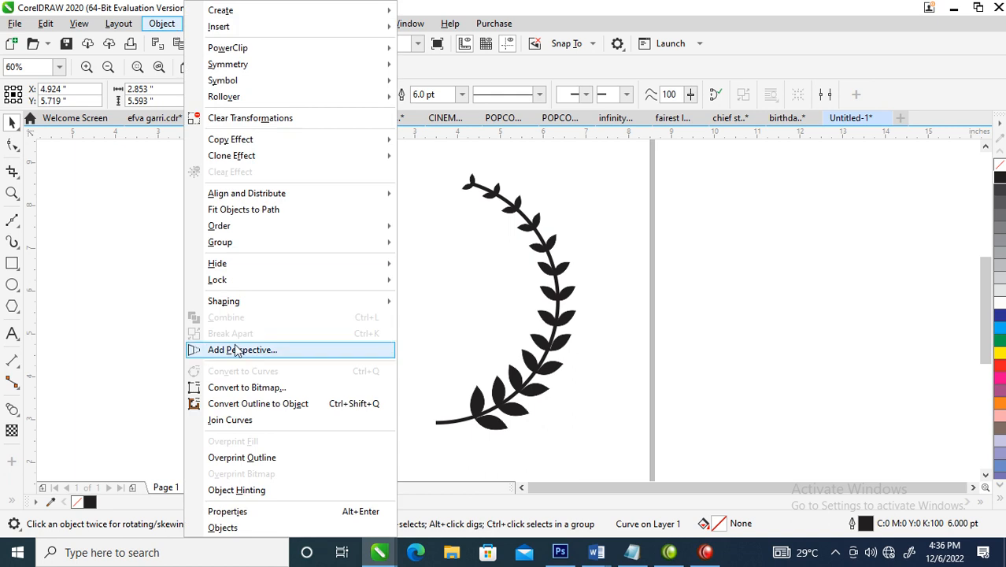
pyautogui.click(249, 406)
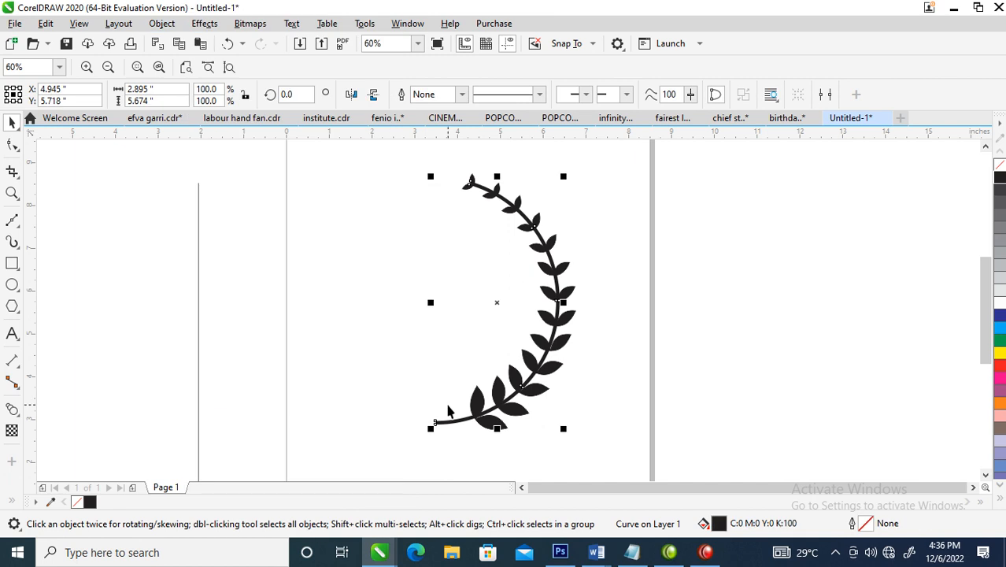
pyautogui.press('z')
pyautogui.moveTo(359, 315); pyautogui.dragTo(551, 495)
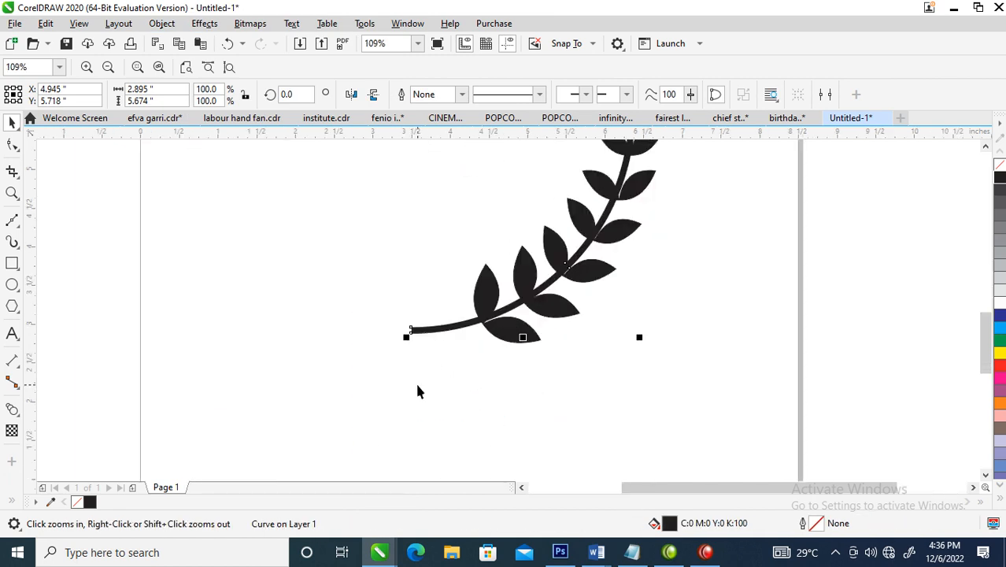
pyautogui.click(372, 293)
pyautogui.click(415, 331)
pyautogui.click(414, 331)
pyautogui.moveTo(411, 330); pyautogui.dragTo(412, 319)
pyautogui.press('space')
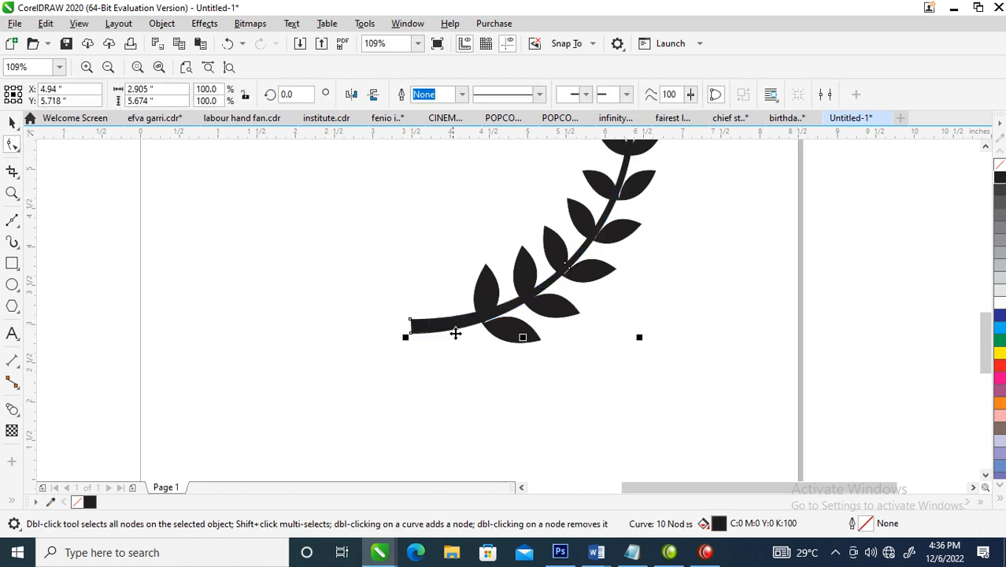
# Group the stem together with all its leaf pairs
pyautogui.scroll(-5, 470, 359)
pyautogui.press('z')
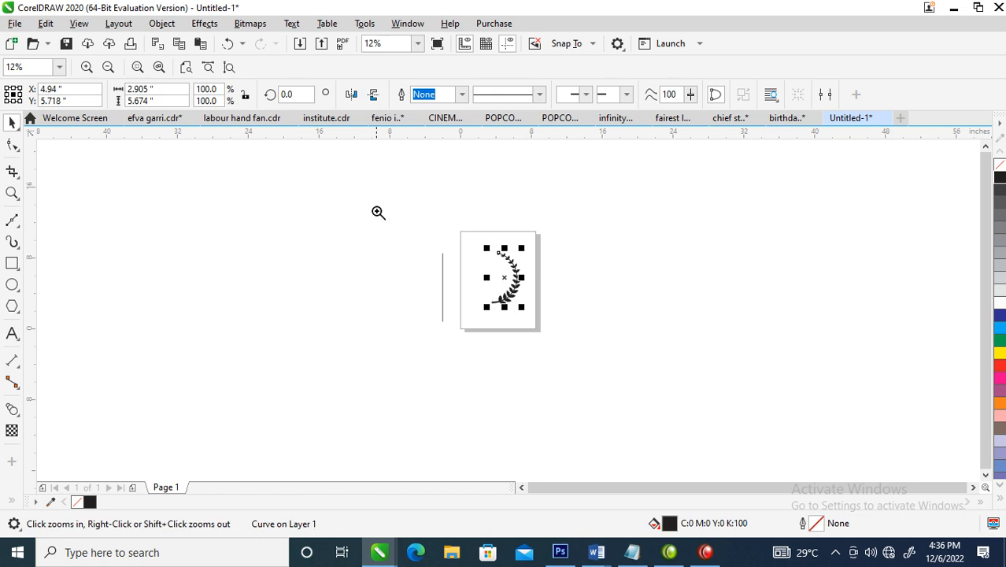
pyautogui.moveTo(709, 193); pyautogui.dragTo(420, 442)
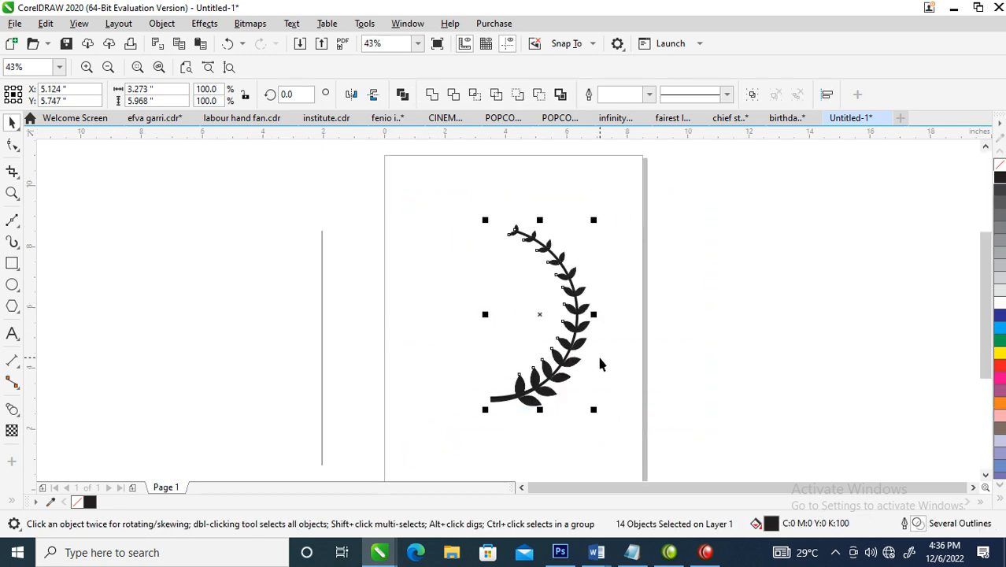
pyautogui.hotkey('ctrl', 'g')
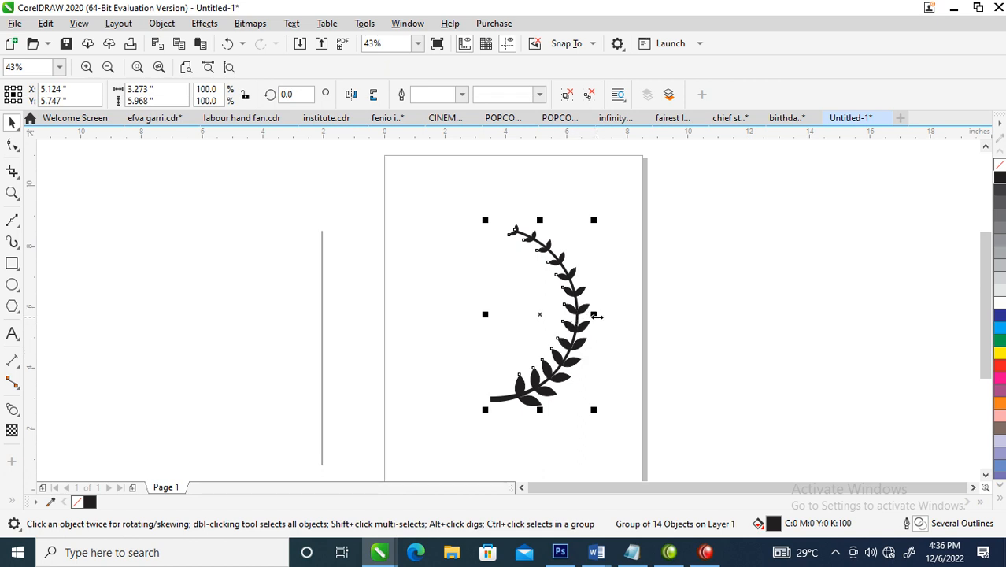
# Mirror a copy of the grouped branch horizontally to its open side and shift it about 0.5 inch outward
pyautogui.moveTo(596, 315); pyautogui.dragTo(422, 328)
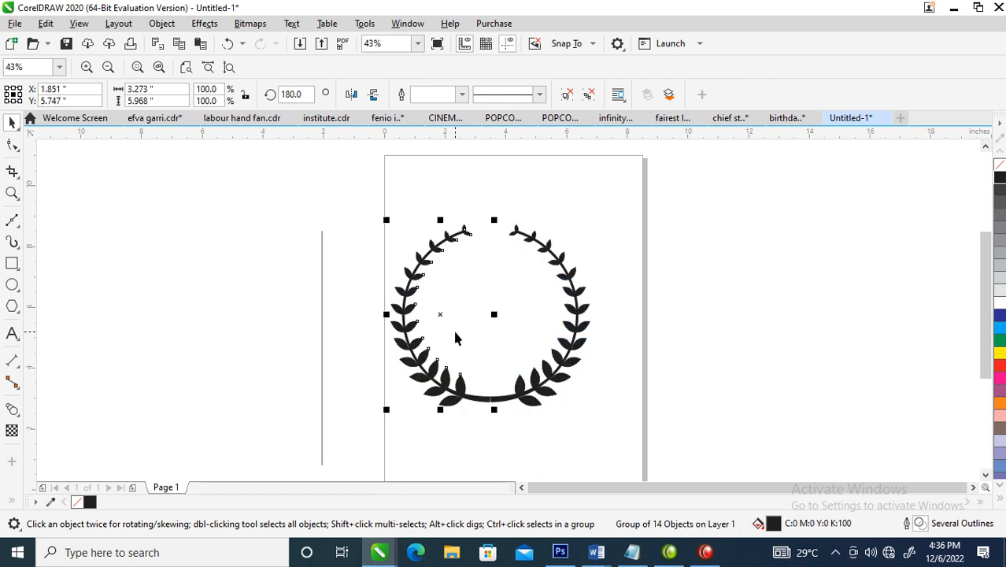
pyautogui.moveTo(429, 322); pyautogui.dragTo(427, 326)
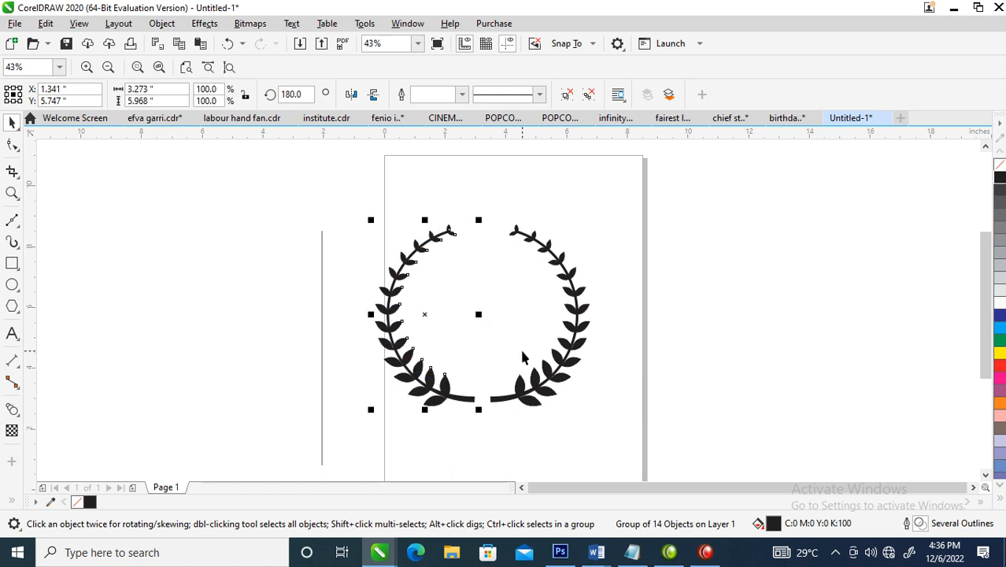
# Draw a circle about 4.57 inches across between the two branches and position it near the wreath's centre
pyautogui.click(11, 263)
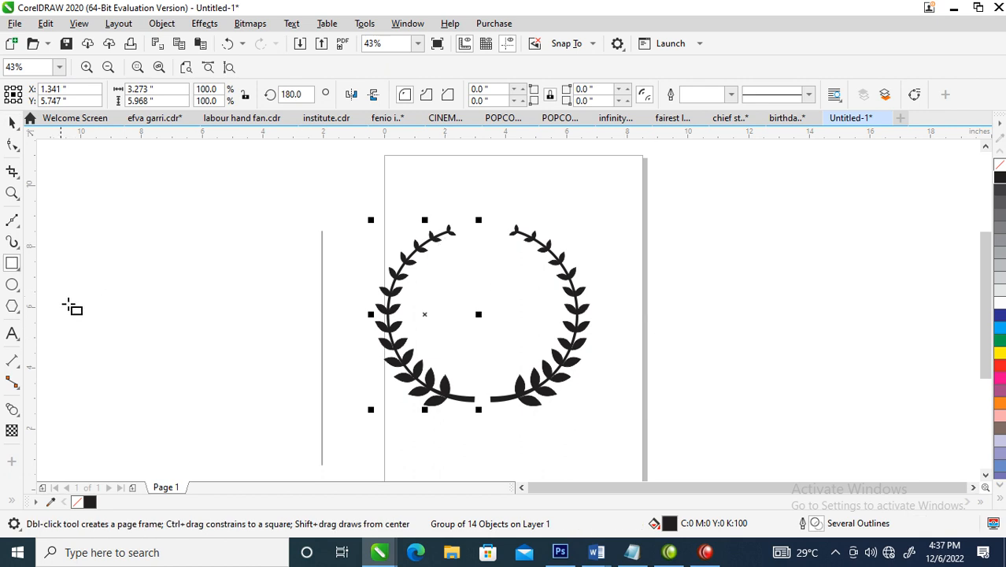
pyautogui.click(12, 285)
pyautogui.moveTo(418, 245); pyautogui.dragTo(559, 369)
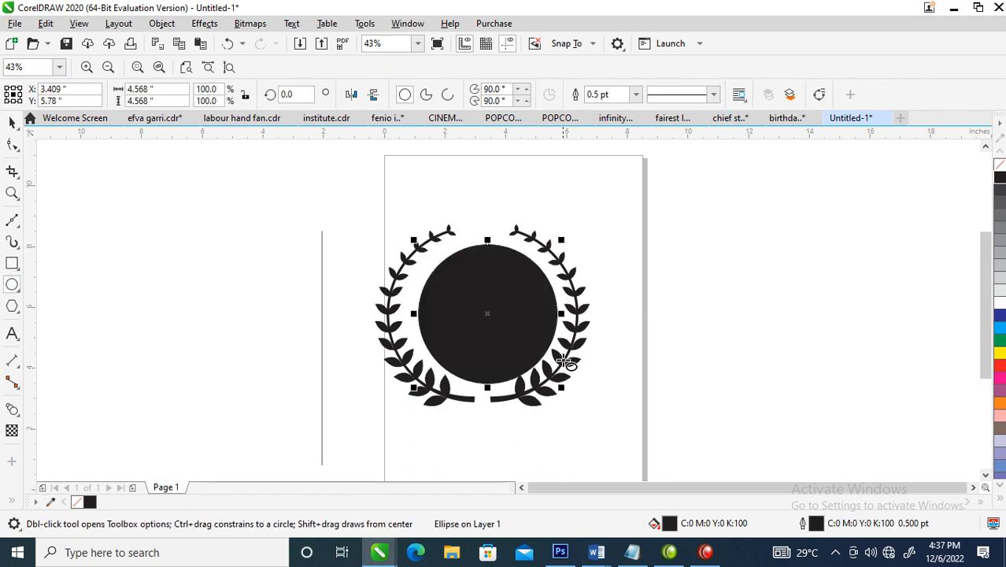
pyautogui.press('space')
pyautogui.moveTo(522, 317); pyautogui.dragTo(516, 314)
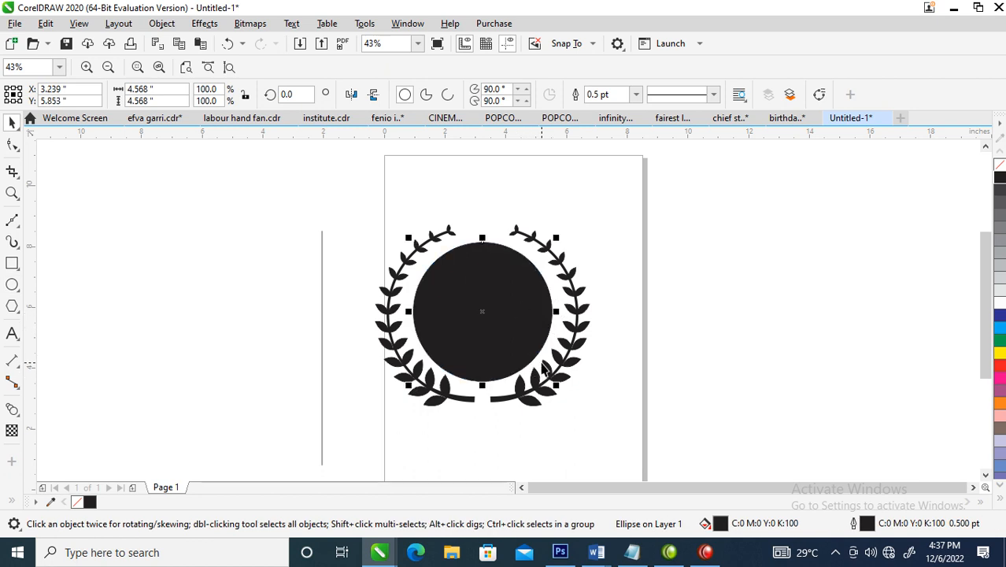
# Fill both leaf branches with green (C:100 M:0 Y:100 K:0) and remove their outline
pyautogui.click(588, 315)
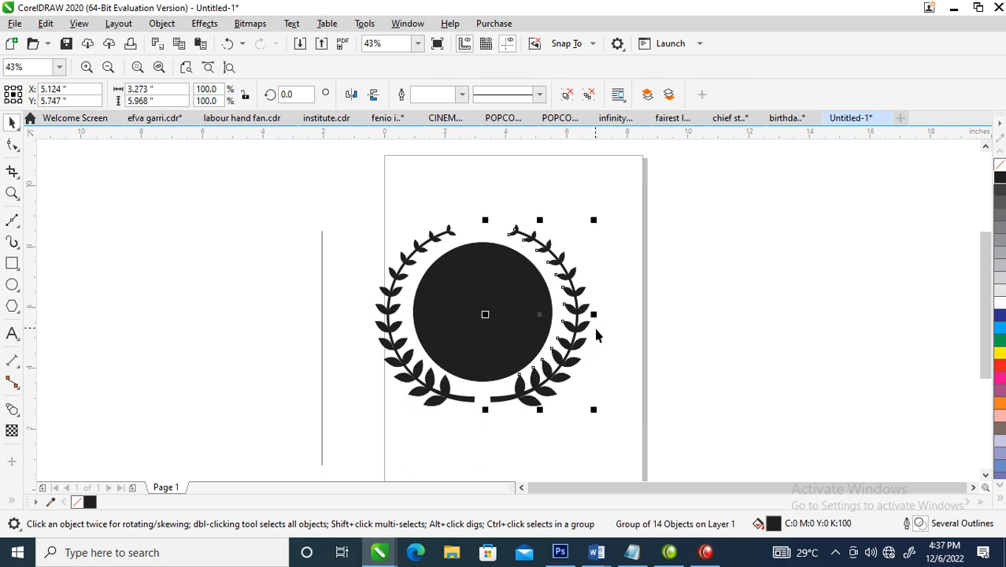
pyautogui.click(1001, 343)
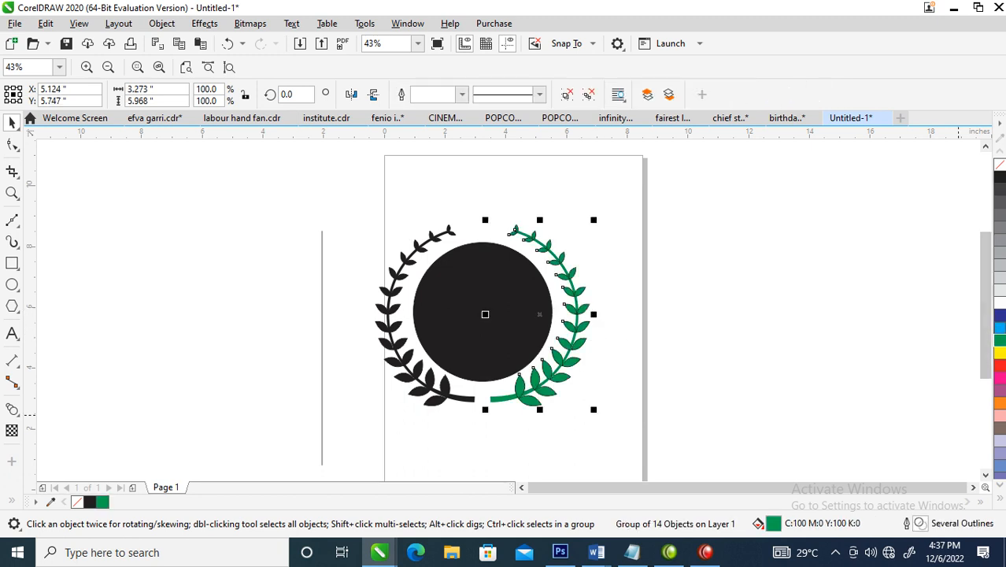
pyautogui.click(391, 282)
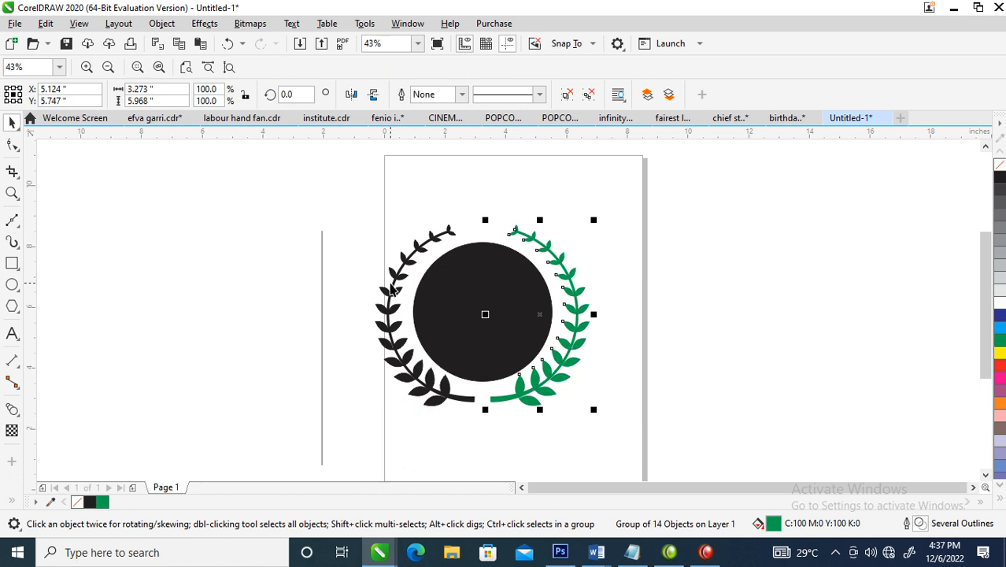
pyautogui.click(1001, 344)
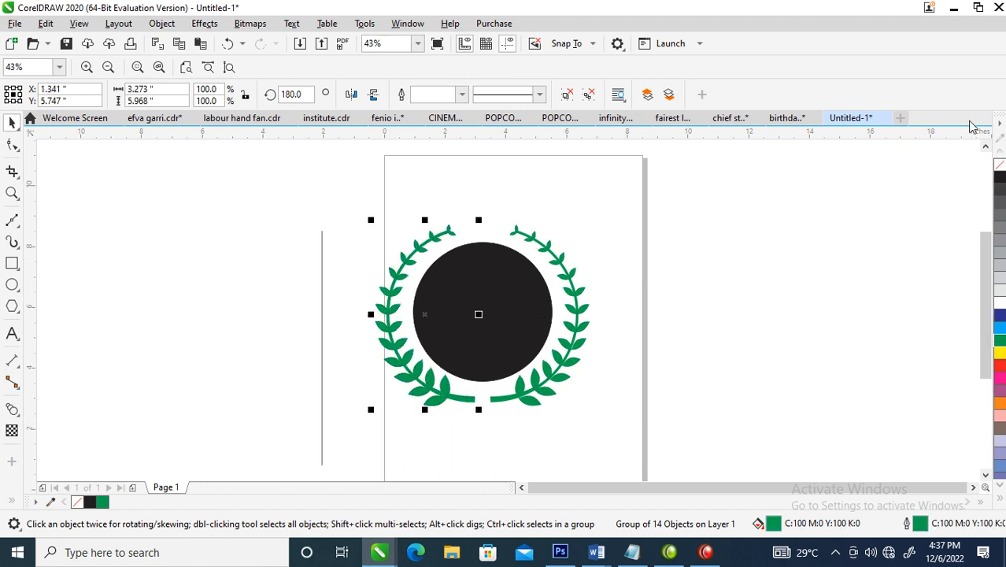
pyautogui.rightClick(1000, 164)
pyautogui.moveTo(300, 174); pyautogui.dragTo(714, 424)
# Give the centre circle a linear fountain fill running downward from palette green to dark green #022B0C
pyautogui.click(486, 297)
pyautogui.click(999, 348)
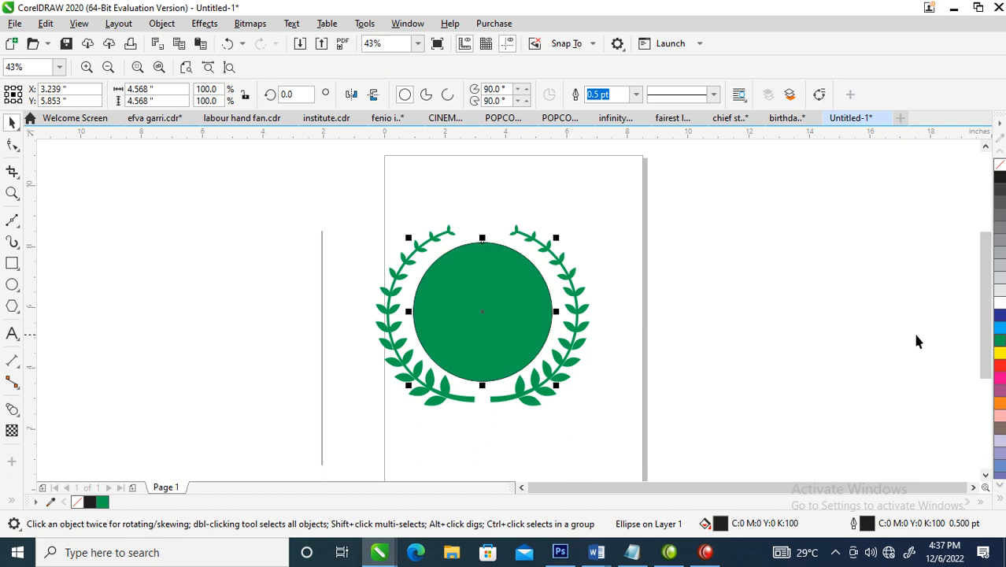
pyautogui.press('g')
pyautogui.moveTo(475, 244); pyautogui.dragTo(508, 375)
pyautogui.click(525, 366)
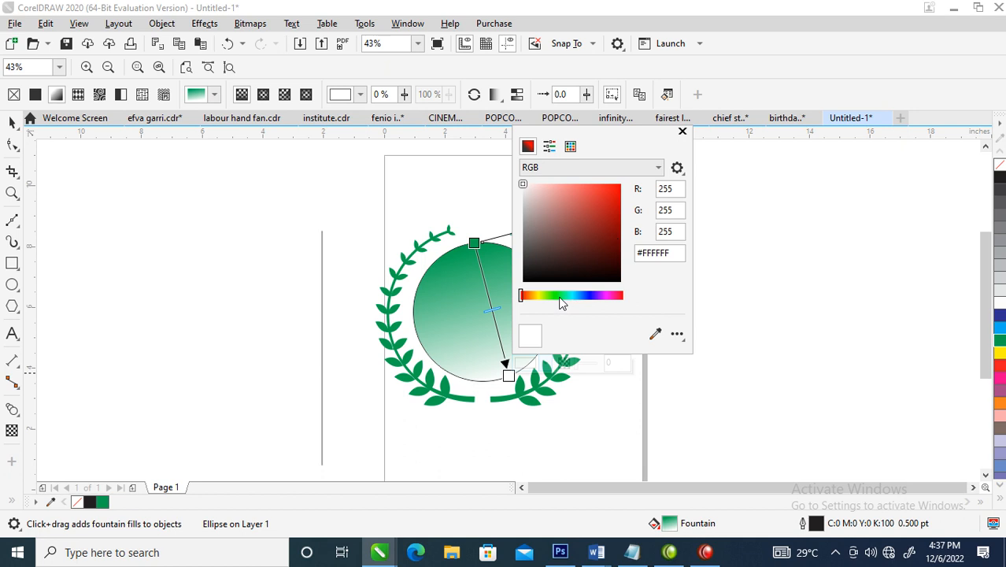
pyautogui.click(559, 297)
pyautogui.click(618, 272)
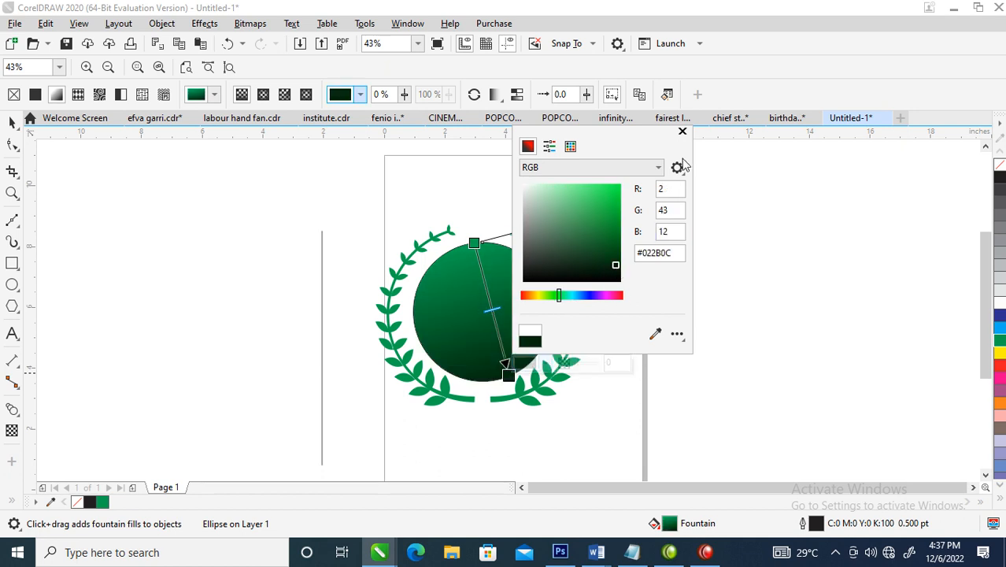
pyautogui.click(682, 131)
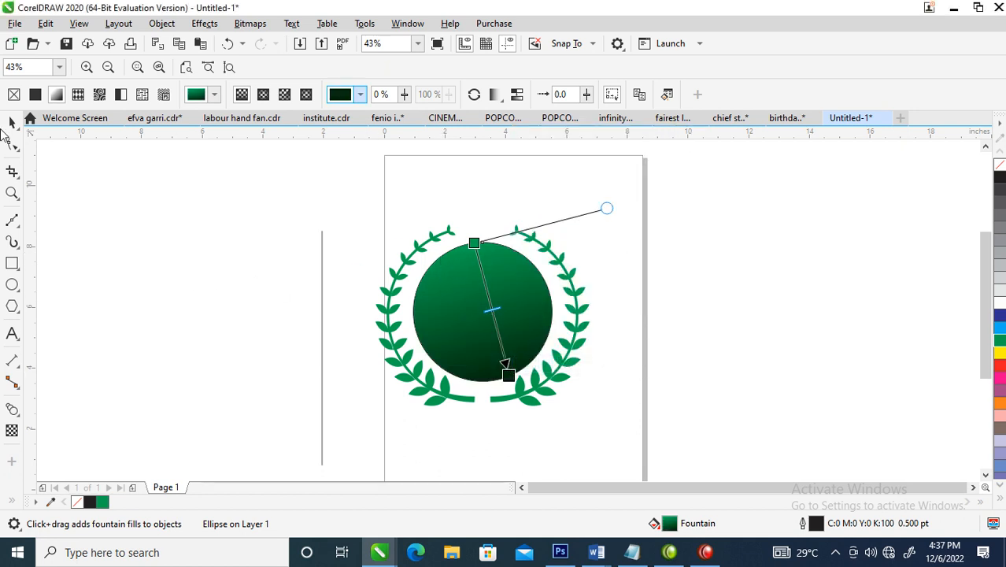
# Select the circle together with both branches and remove their outlines
pyautogui.click(12, 123)
pyautogui.moveTo(340, 166); pyautogui.dragTo(713, 463)
pyautogui.rightClick(999, 164)
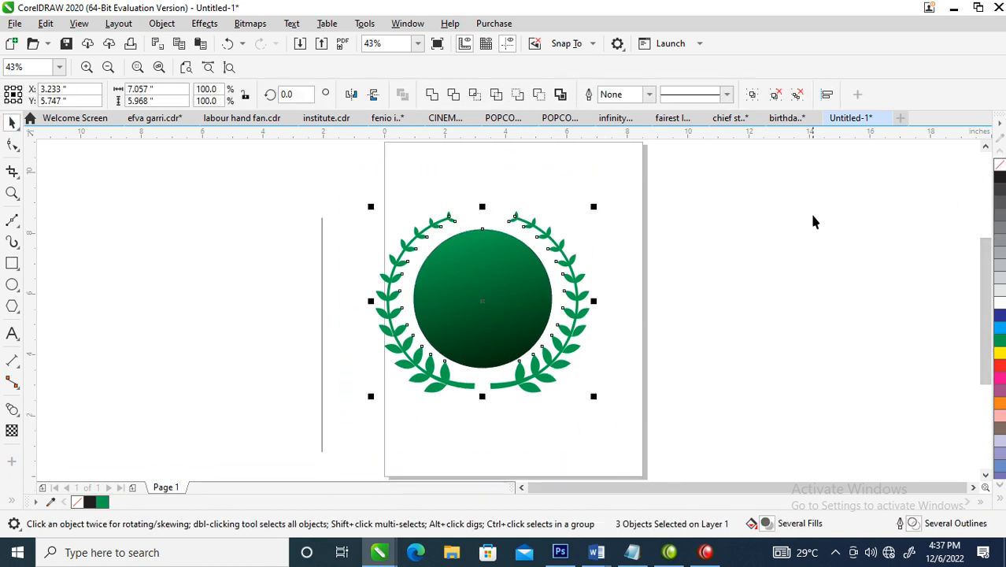
# Create a concentric copy of the circle about 3.52 inches across and mirror it horizontally
pyautogui.press('z')
pyautogui.moveTo(337, 194); pyautogui.dragTo(699, 432)
pyautogui.press('space')
pyautogui.click(504, 240)
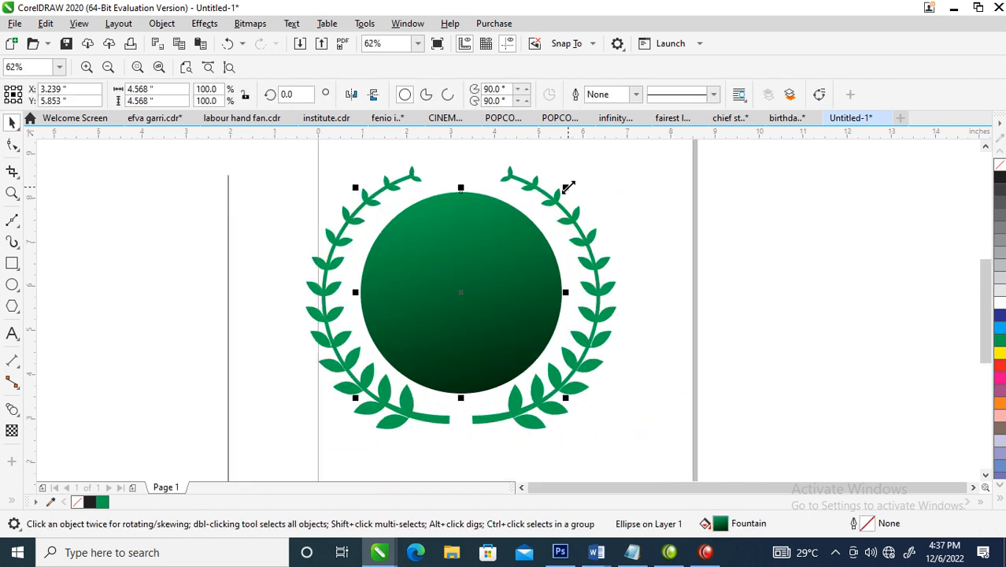
pyautogui.moveTo(569, 186); pyautogui.dragTo(555, 211)
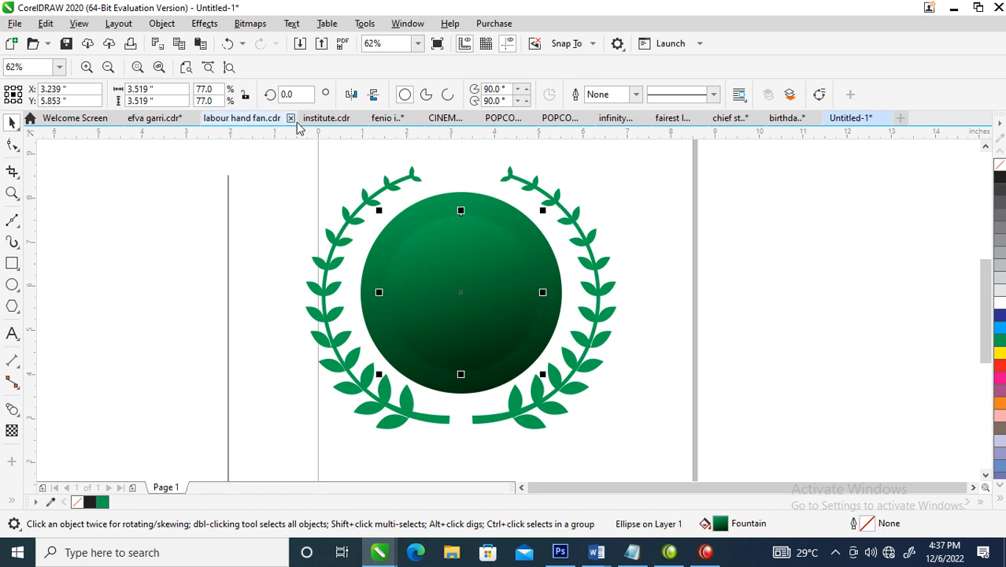
pyautogui.click(352, 94)
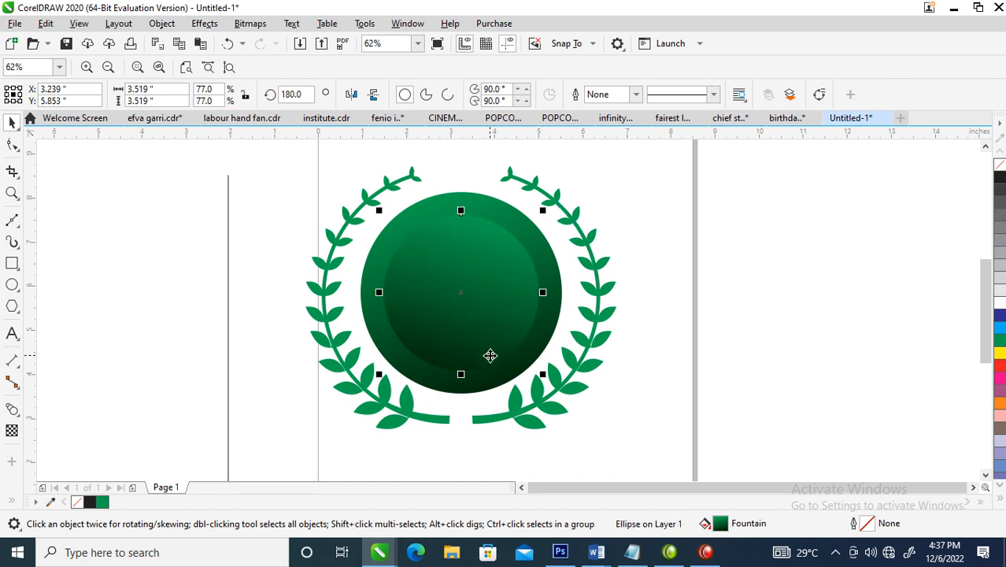
# Add the two-line text "80 YEARS" inside the circle and enlarge it to about 58 pt
pyautogui.press('F8')
pyautogui.click(449, 305)
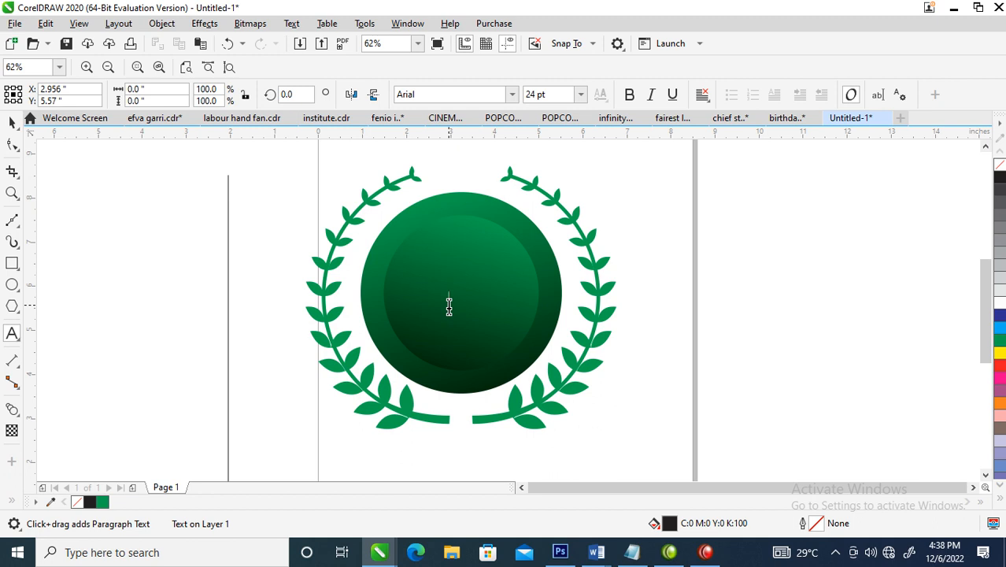
pyautogui.write('3')
pyautogui.write('0')
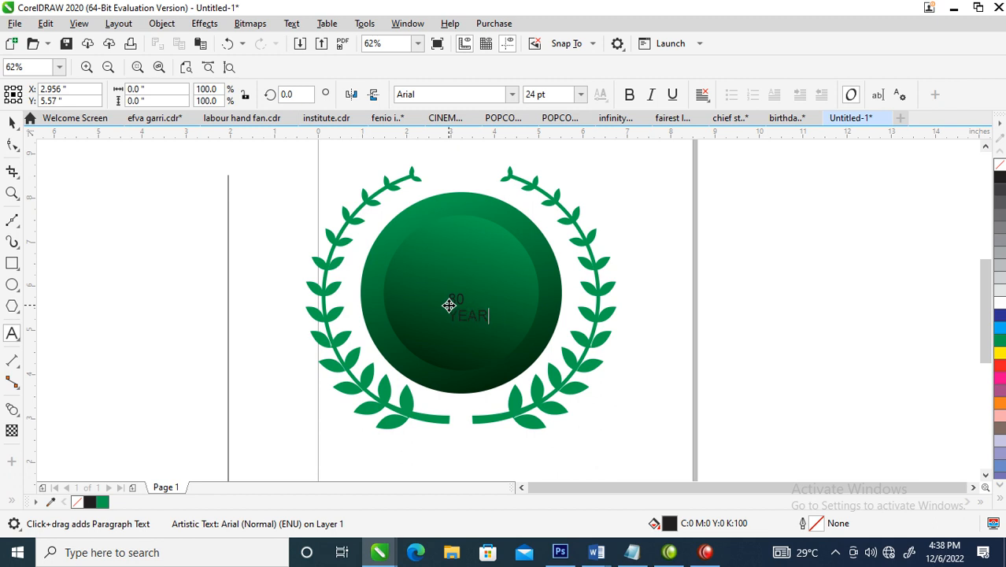
pyautogui.hotkey('ctrl', 'space')
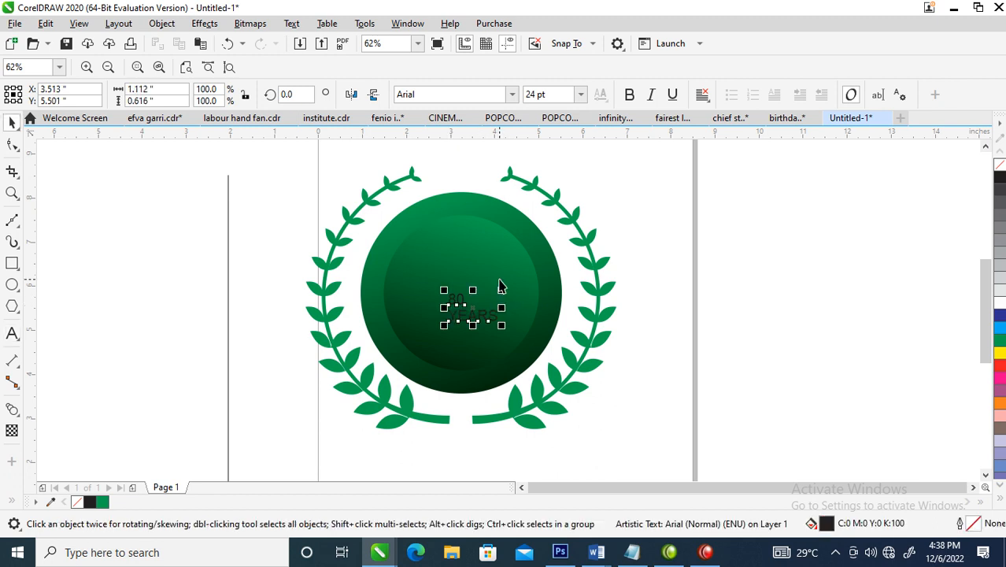
pyautogui.moveTo(502, 289); pyautogui.dragTo(537, 271)
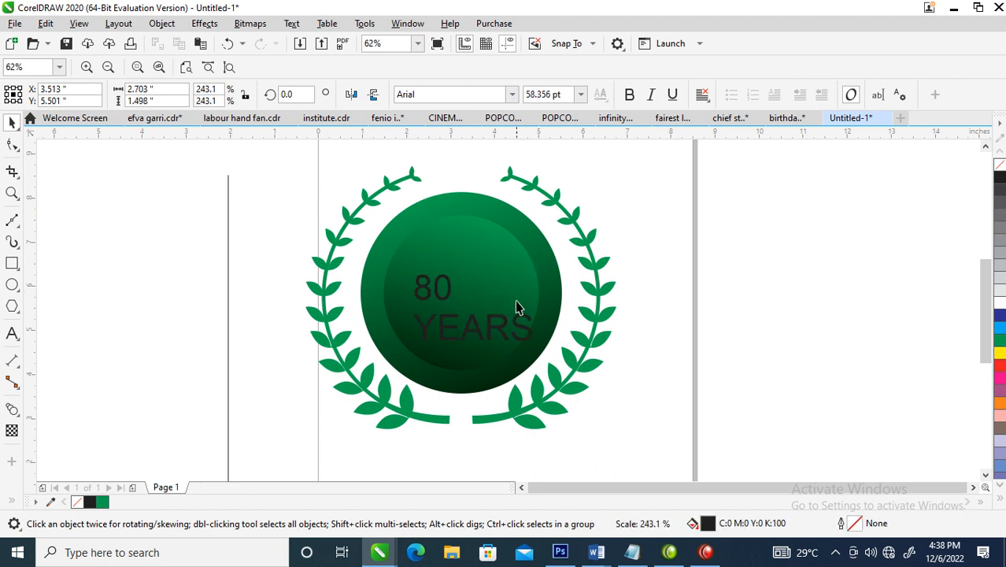
# Add a third line reading "OF EXISTENCE" below "YEARS" in the same text
pyautogui.hotkey('ctrl', 'space')
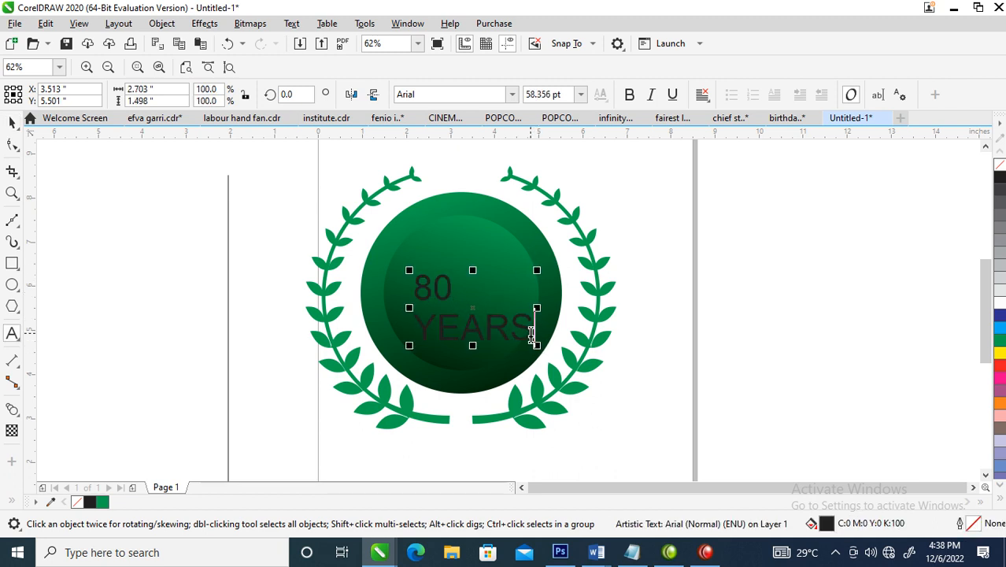
pyautogui.press('Return')
pyautogui.write('I')
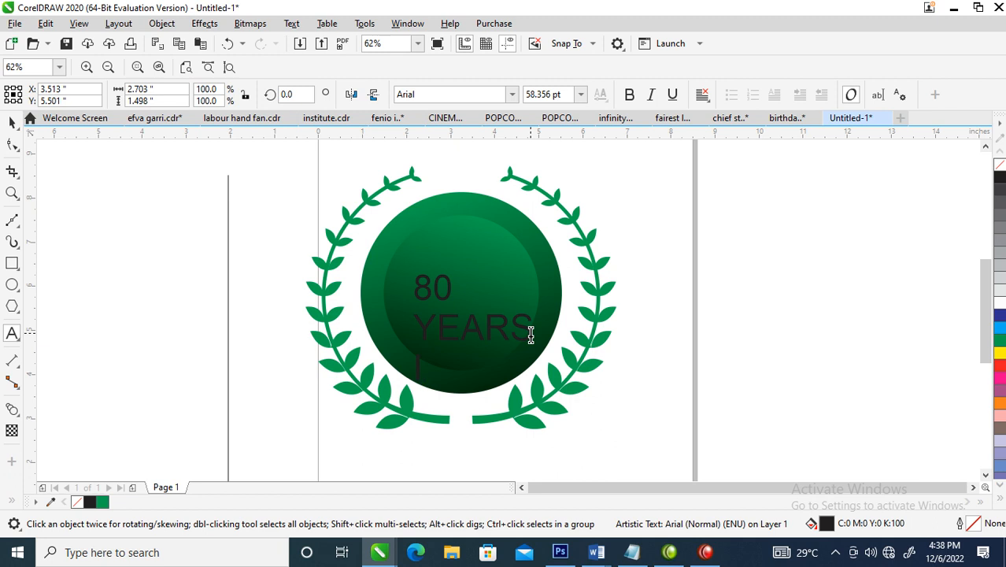
pyautogui.press('BackSpace')
pyautogui.write('OF EXISTEN')
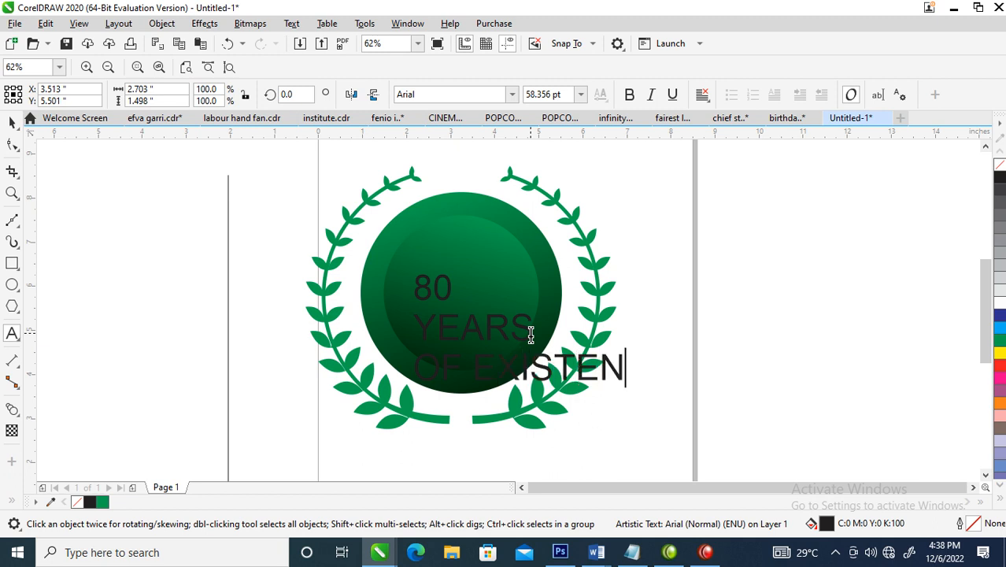
pyautogui.write('CE')
pyautogui.hotkey('ctrl', 'space')
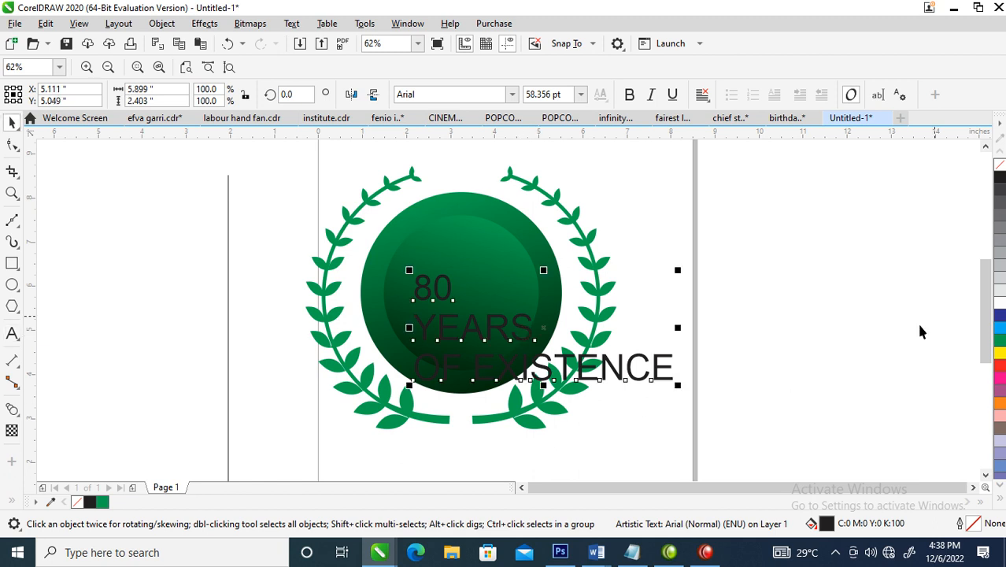
# Format the text in white Trajan Pro and move it up inside the circle
pyautogui.click(1000, 303)
pyautogui.click(503, 95)
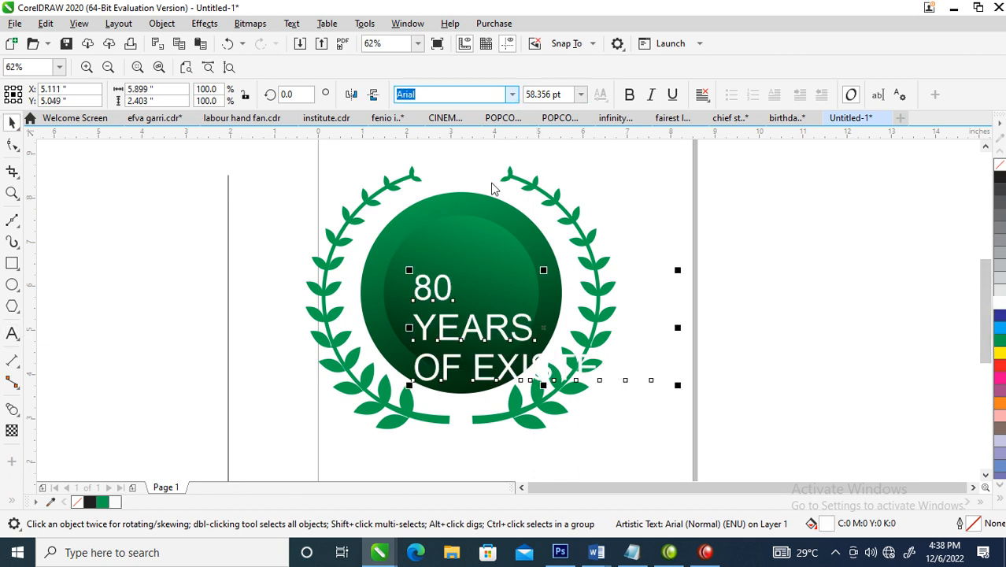
pyautogui.click(512, 93)
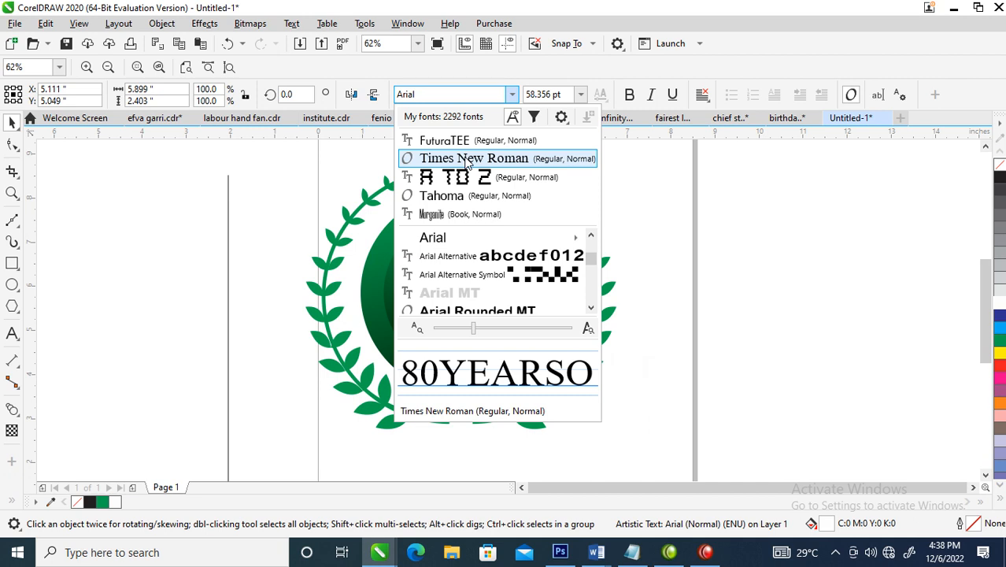
pyautogui.press('Down')
pyautogui.write('tr')
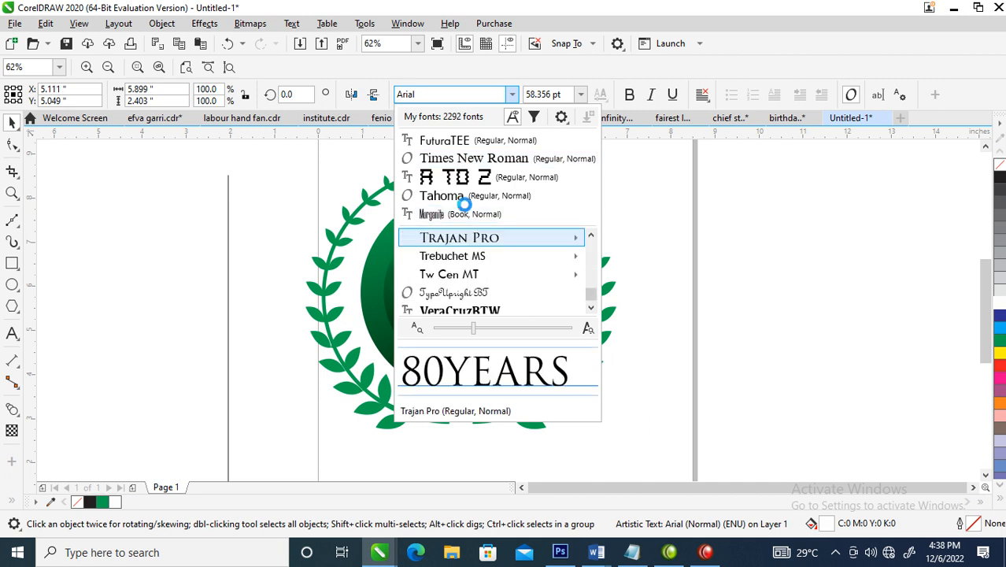
pyautogui.click(481, 238)
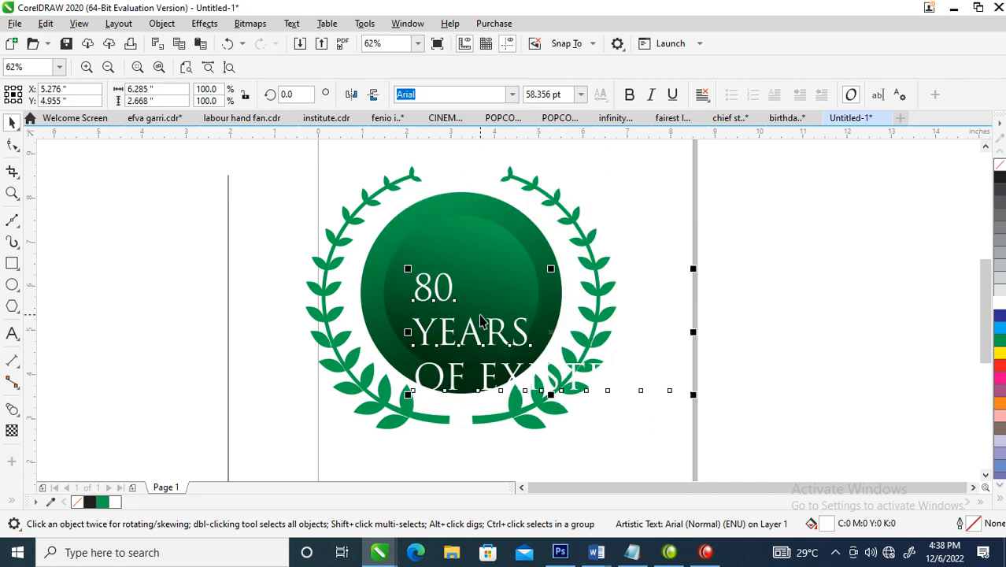
pyautogui.moveTo(500, 331); pyautogui.dragTo(485, 287)
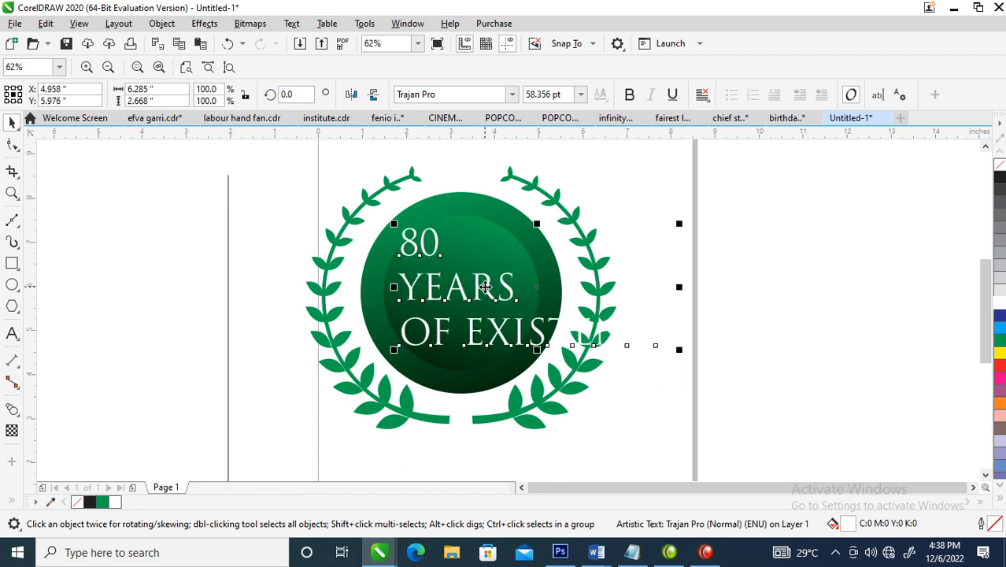
# Break the text apart into lines, then centre "YEARS" and "OF EXISTENCE" on each other and shrink them to about 2.64 inches wide
pyautogui.hotkey('ctrl', 'k')
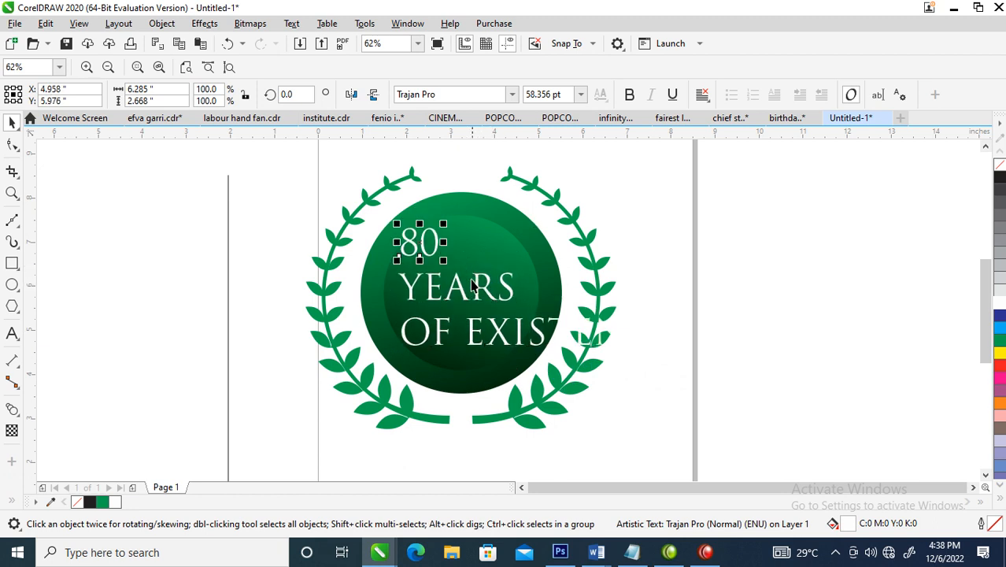
pyautogui.click(507, 296)
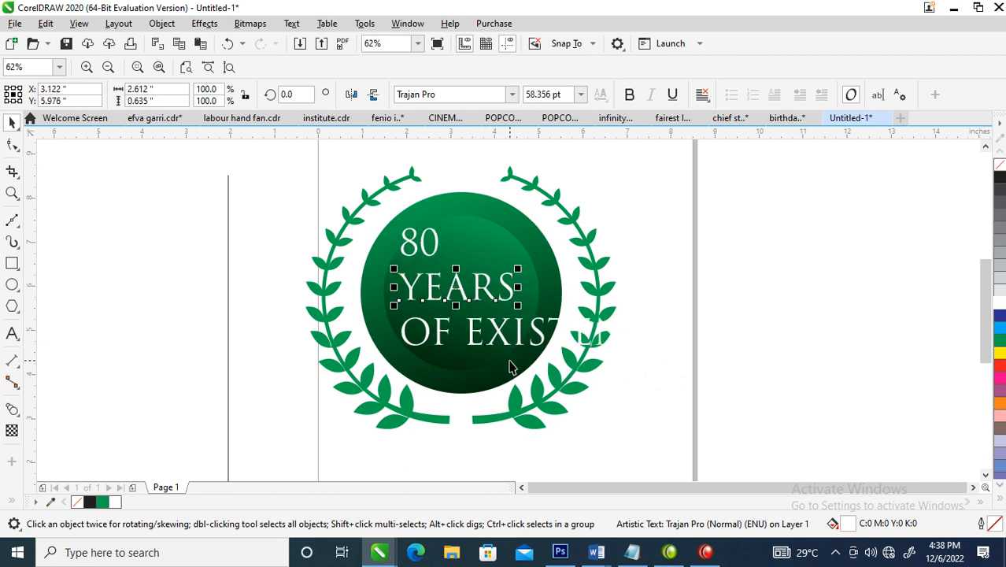
pyautogui.keyDown('shift'); pyautogui.click(497, 342); pyautogui.keyUp('shift')
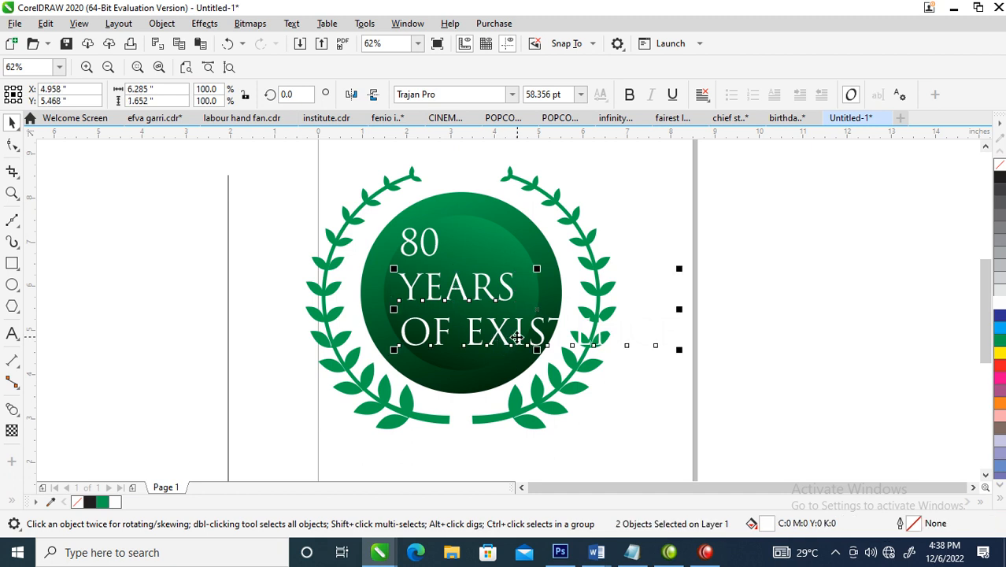
pyautogui.press('c')
pyautogui.moveTo(680, 269); pyautogui.dragTo(526, 264)
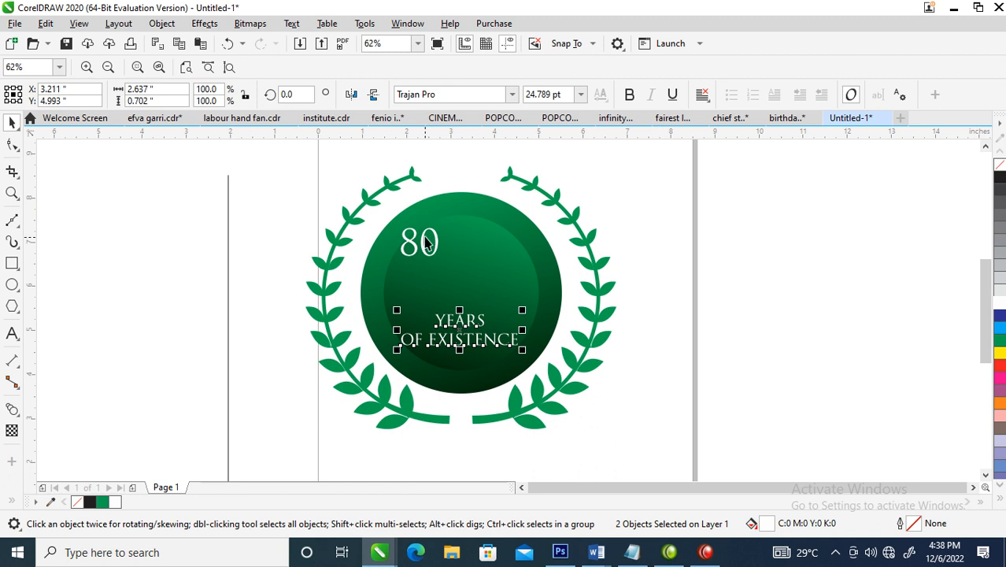
# Enlarge "80" to about 163 pt above the other lines, in bold with tighter character spacing
pyautogui.moveTo(425, 256); pyautogui.dragTo(471, 274)
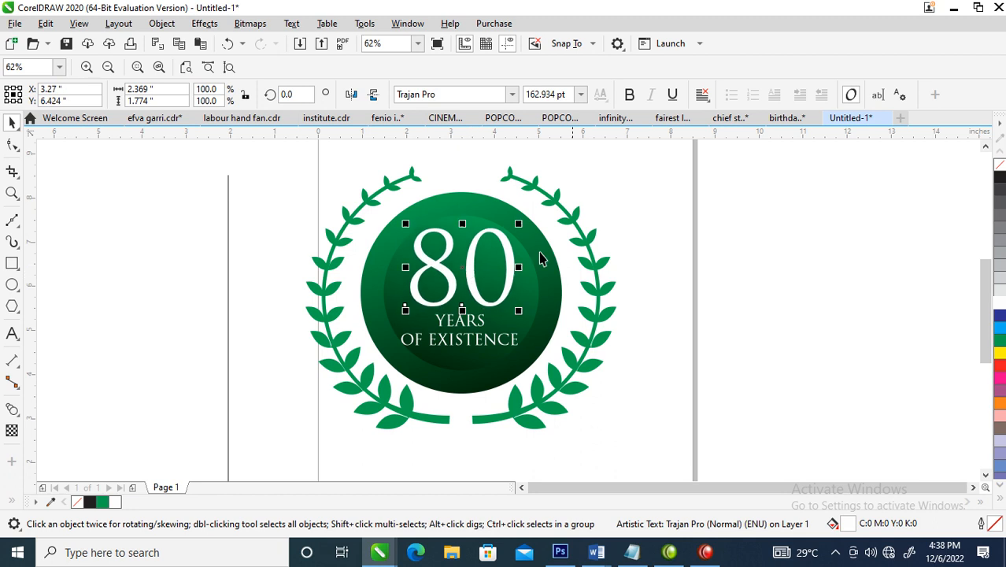
pyautogui.click(629, 95)
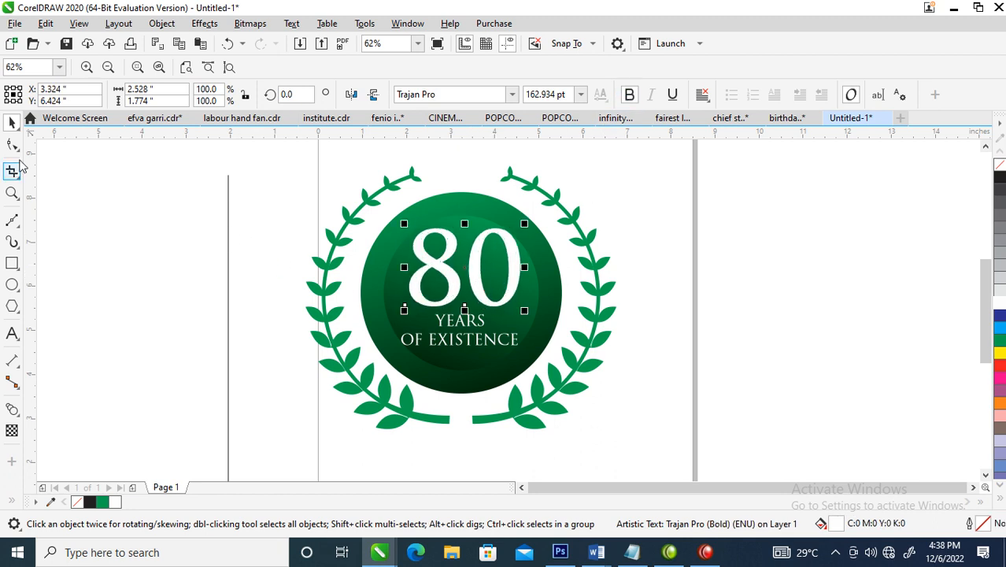
pyautogui.click(12, 144)
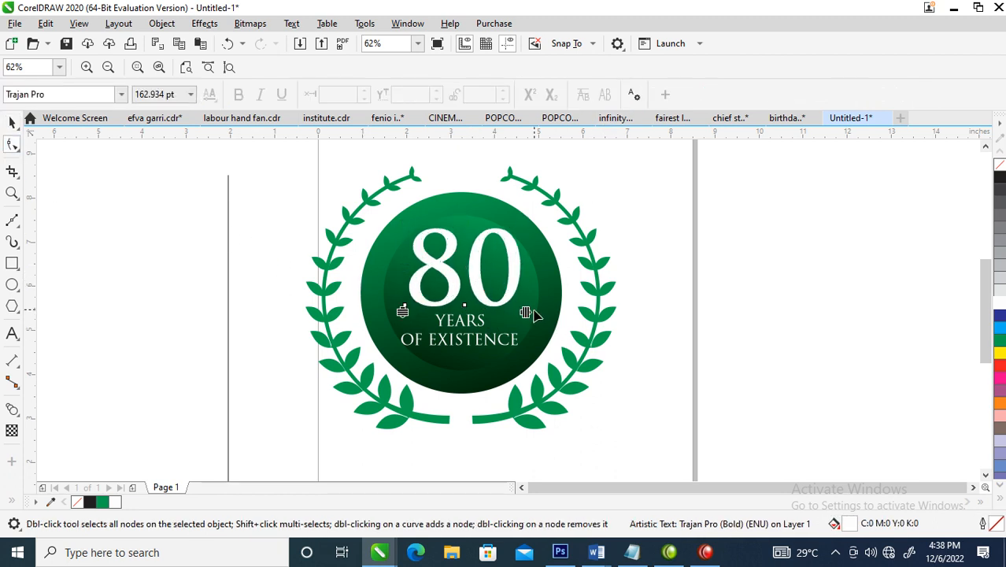
pyautogui.moveTo(526, 312); pyautogui.dragTo(510, 312)
pyautogui.press('space')
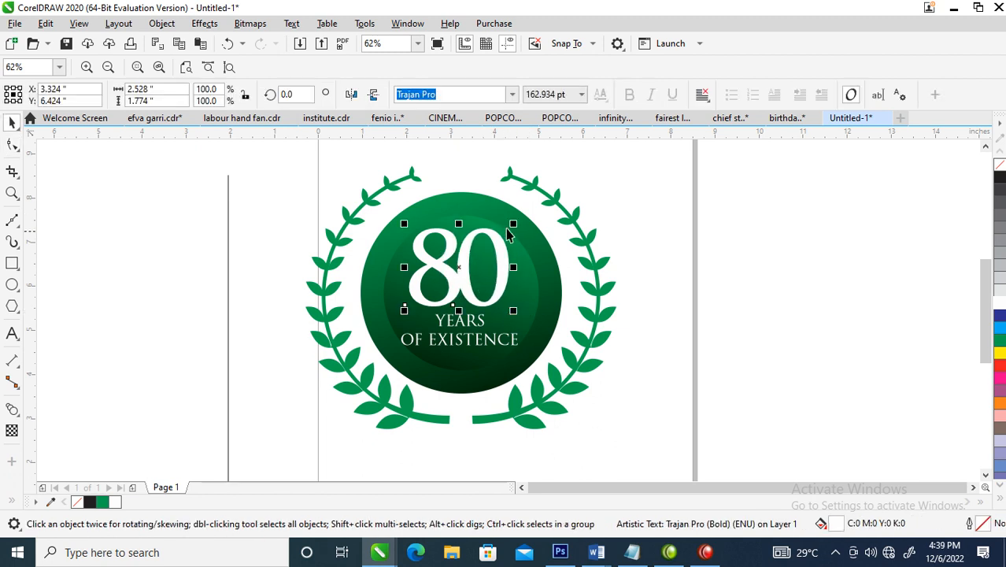
# Select both circles with all three text lines and examine the badge inside the wreath
pyautogui.moveTo(327, 207); pyautogui.dragTo(567, 378)
pyautogui.keyDown('shift'); pyautogui.click(541, 282); pyautogui.keyUp('shift')
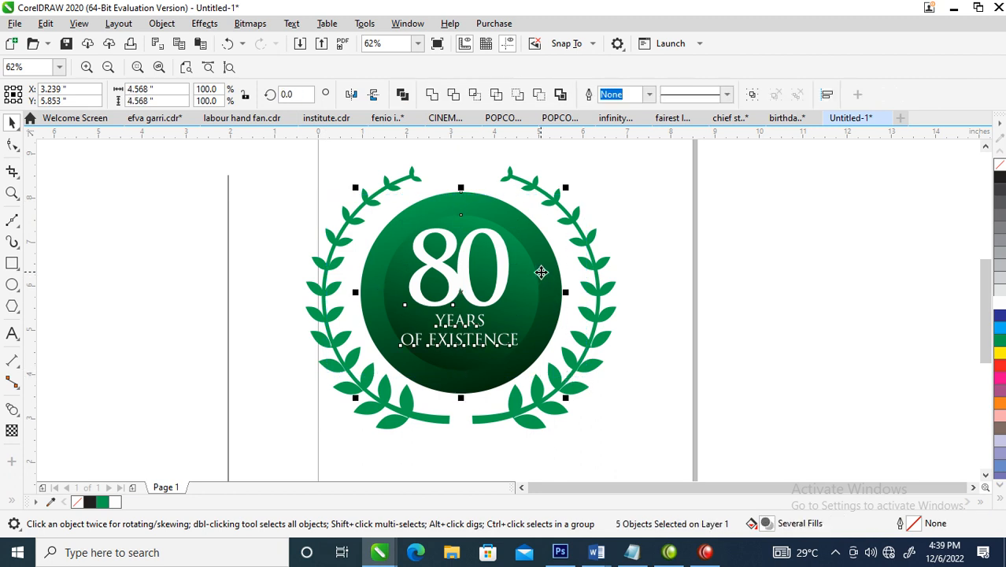
pyautogui.scroll(-2, 541, 282)
pyautogui.press('z')
pyautogui.moveTo(453, 236); pyautogui.dragTo(586, 334)
pyautogui.moveTo(342, 180); pyautogui.dragTo(693, 455)
pyautogui.click(812, 359)
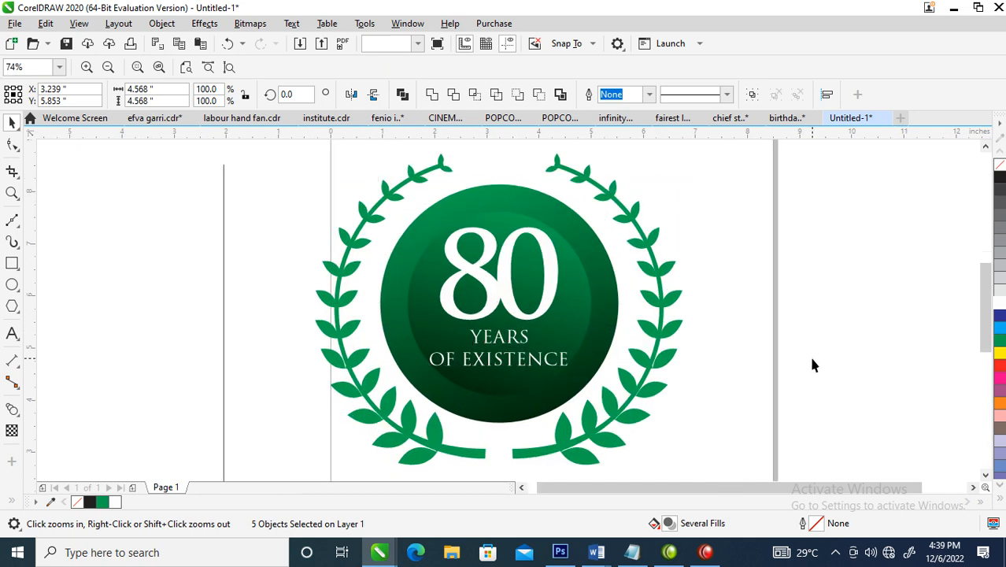